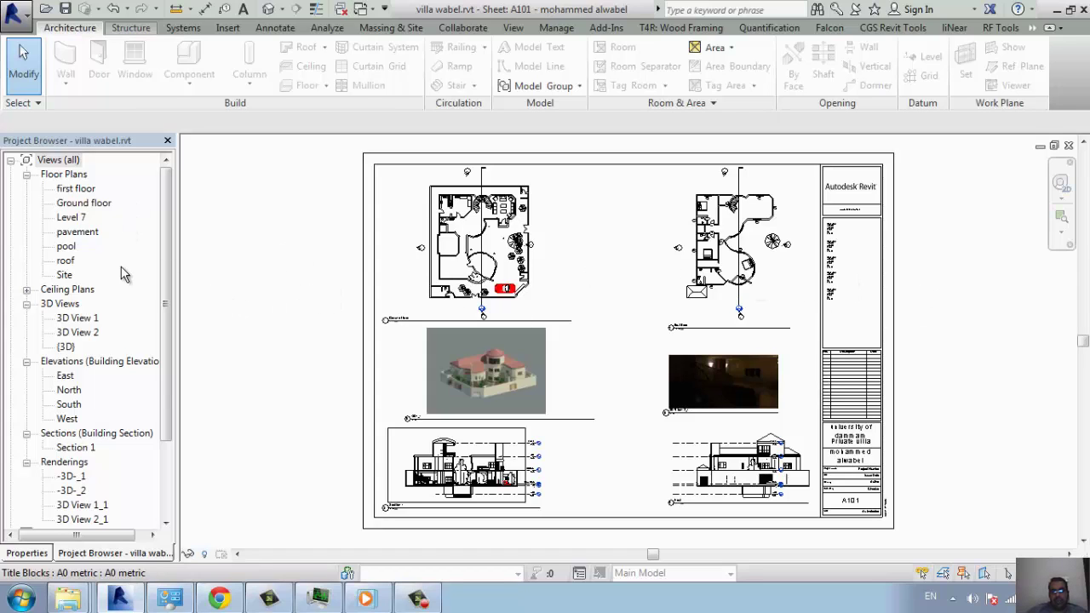
Step: Open the villa's Ground floor plan from the Project Browser's floor plans
click(65, 178)
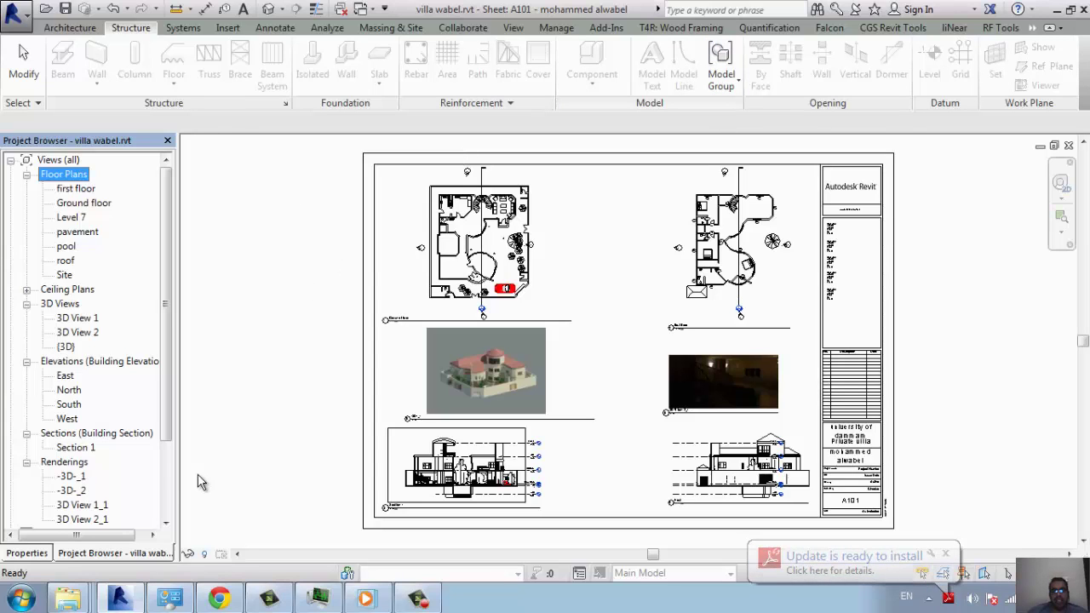
scroll(167, 464, down, 3)
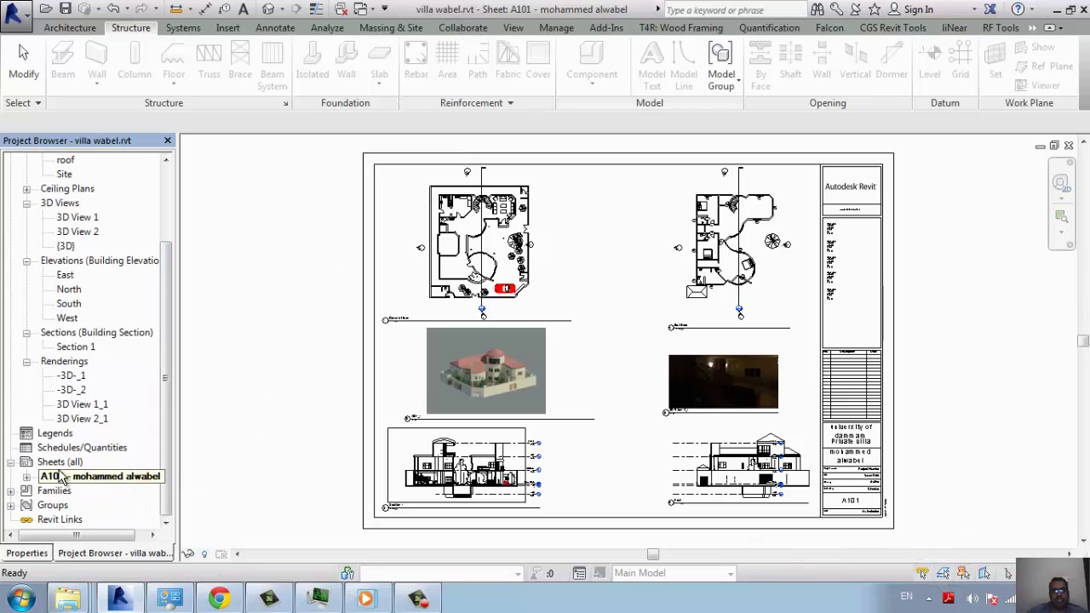
scroll(84, 236, up, 2)
scroll(85, 219, up, 2)
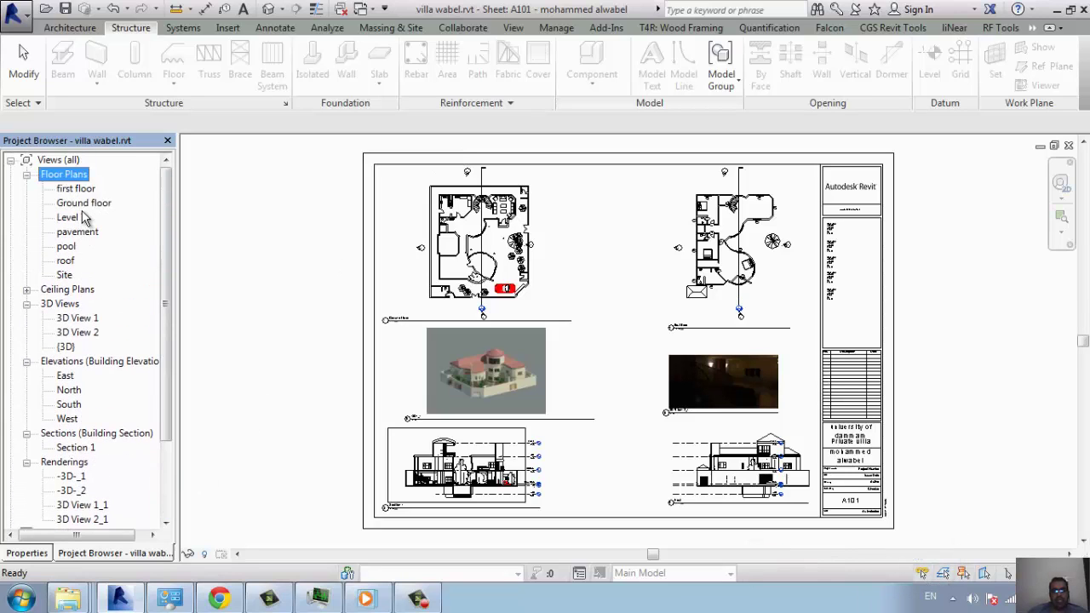
click(85, 205)
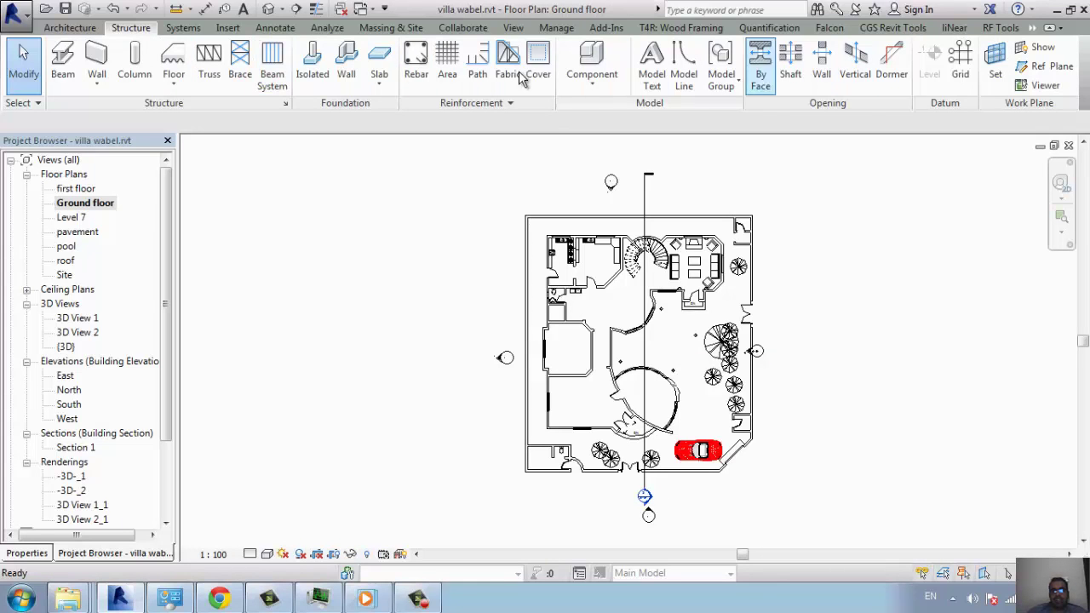
Step: Check the levels in the North elevation, then return to the Ground floor plan
click(73, 27)
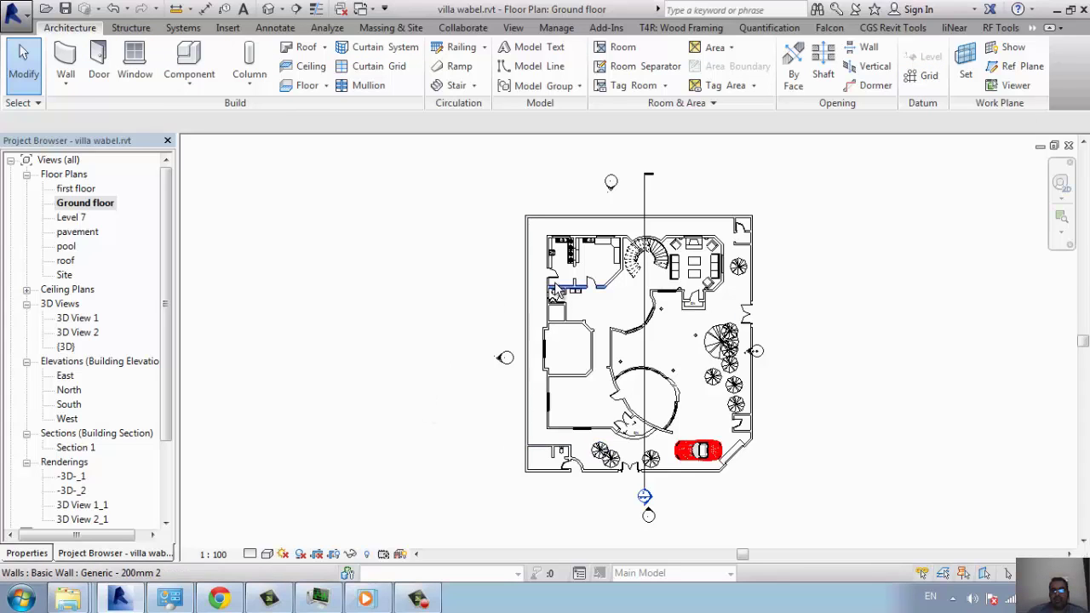
click(70, 390)
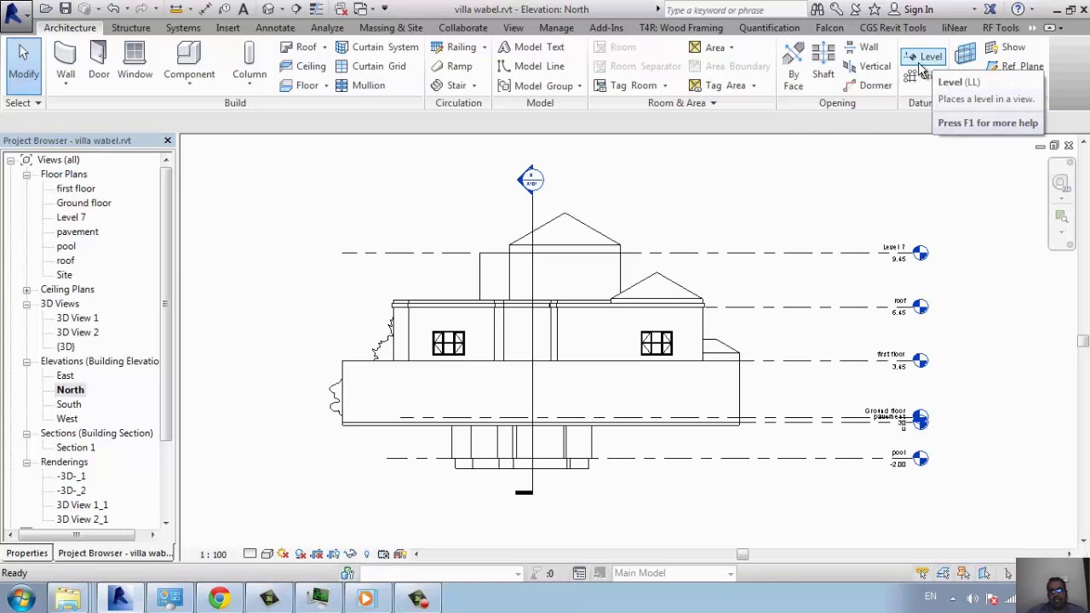
double_click(84, 202)
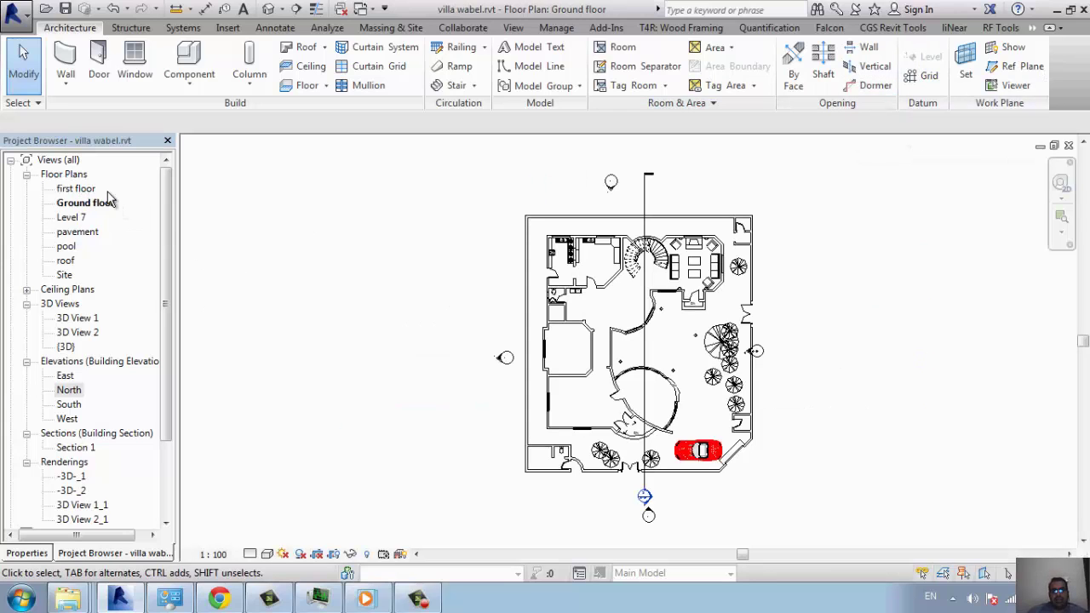
click(132, 32)
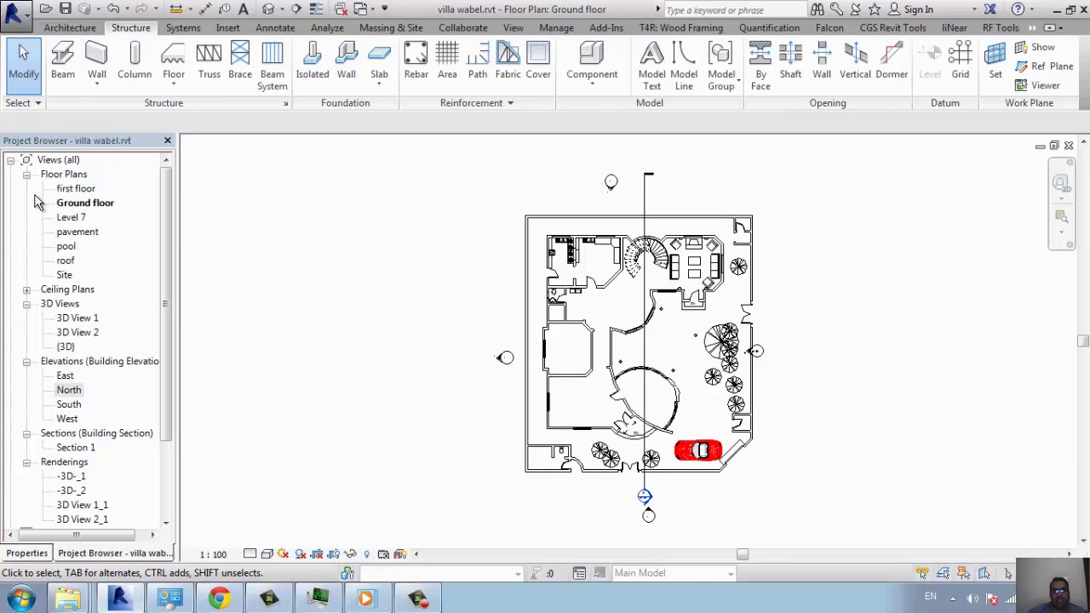
Step: Draw a UB-Universal Beam 305x165x40UB across the left rooms and dismiss the not-visible warning
click(63, 70)
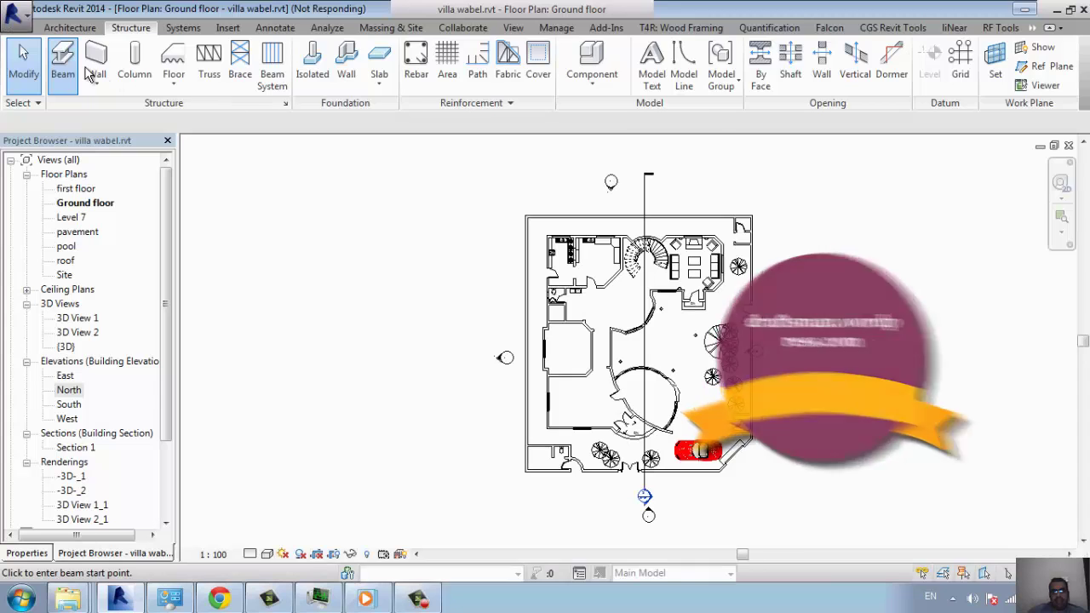
click(25, 553)
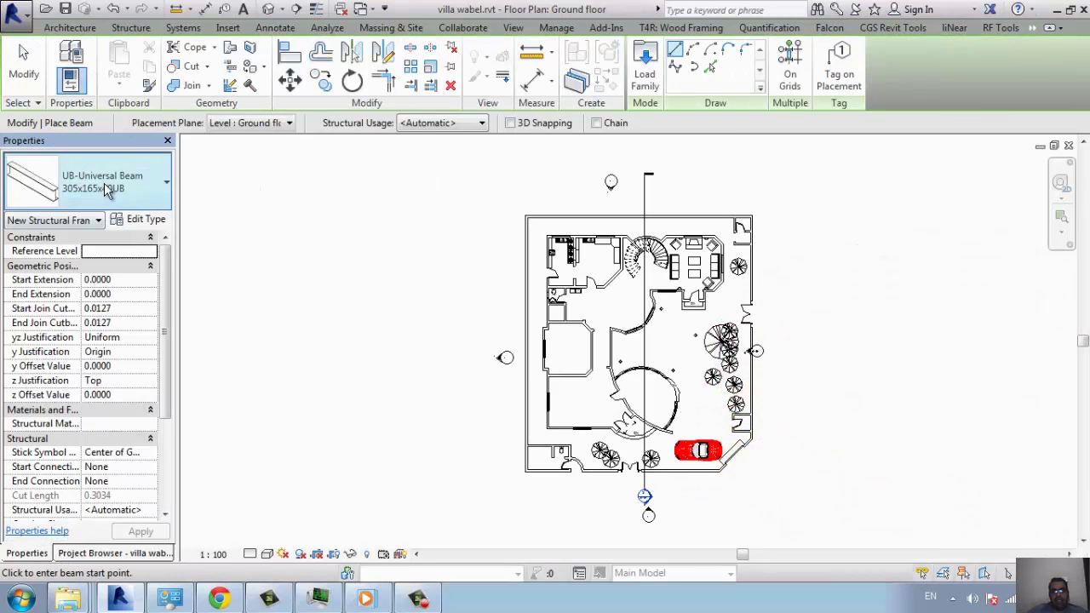
click(559, 337)
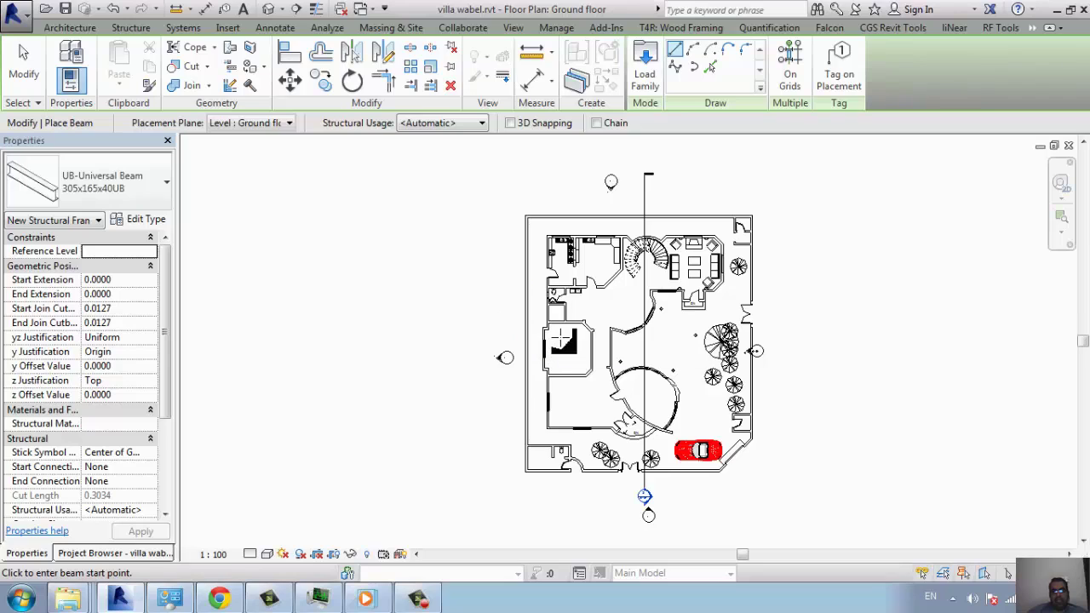
click(560, 397)
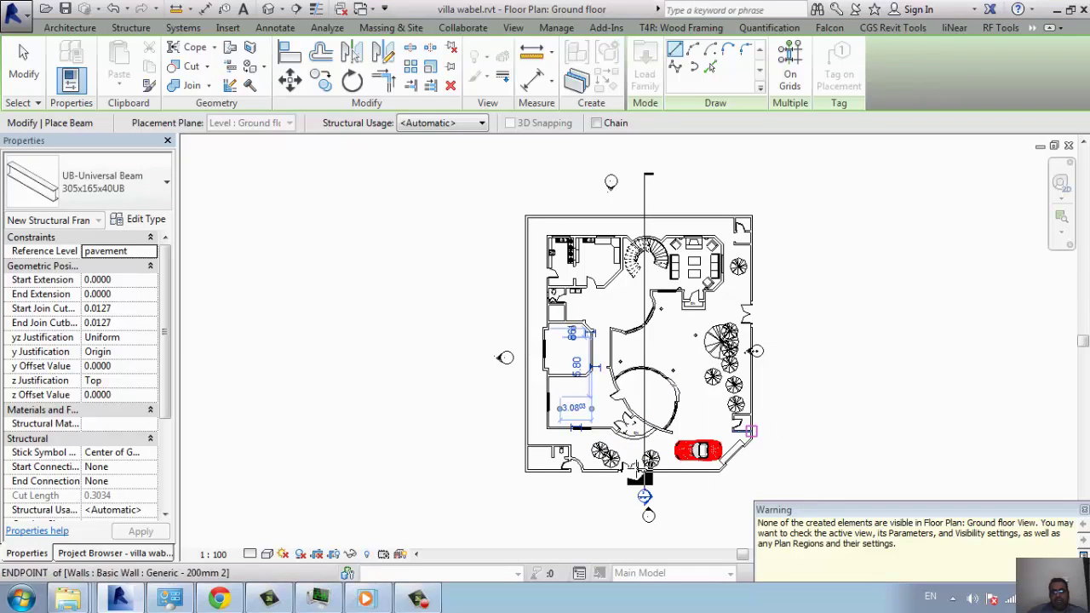
click(1084, 511)
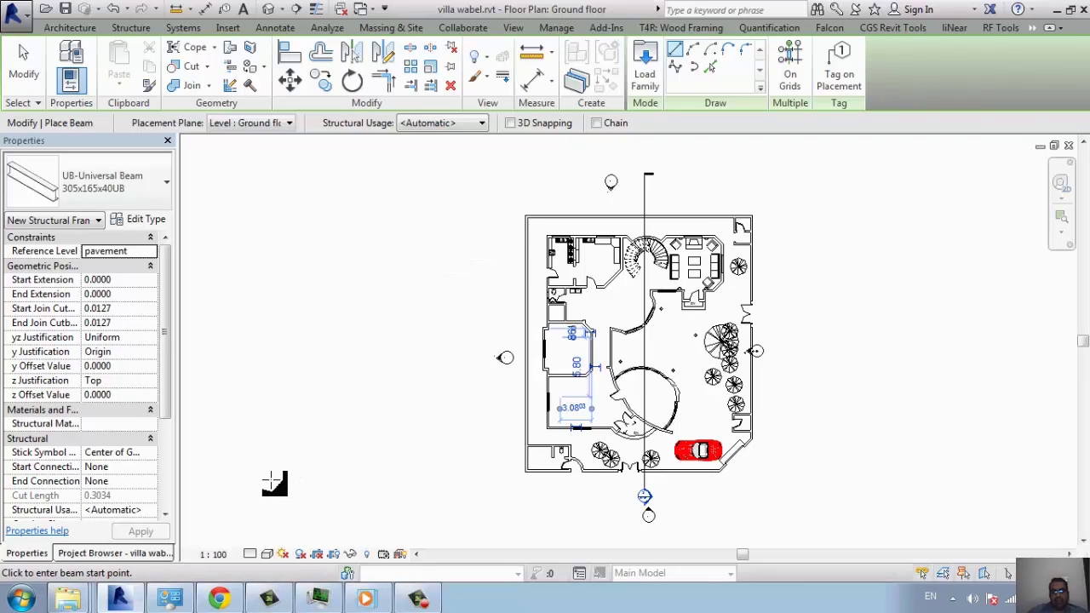
key(Escape)
key(Escape)
click(143, 554)
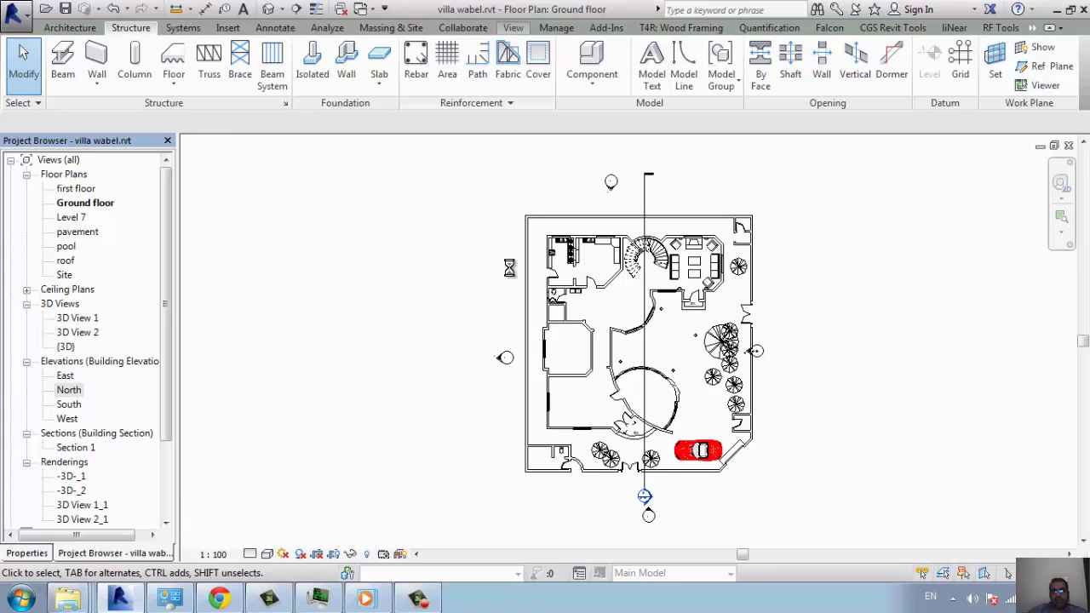
Step: Create Structural Plan views for all listed levels
click(512, 27)
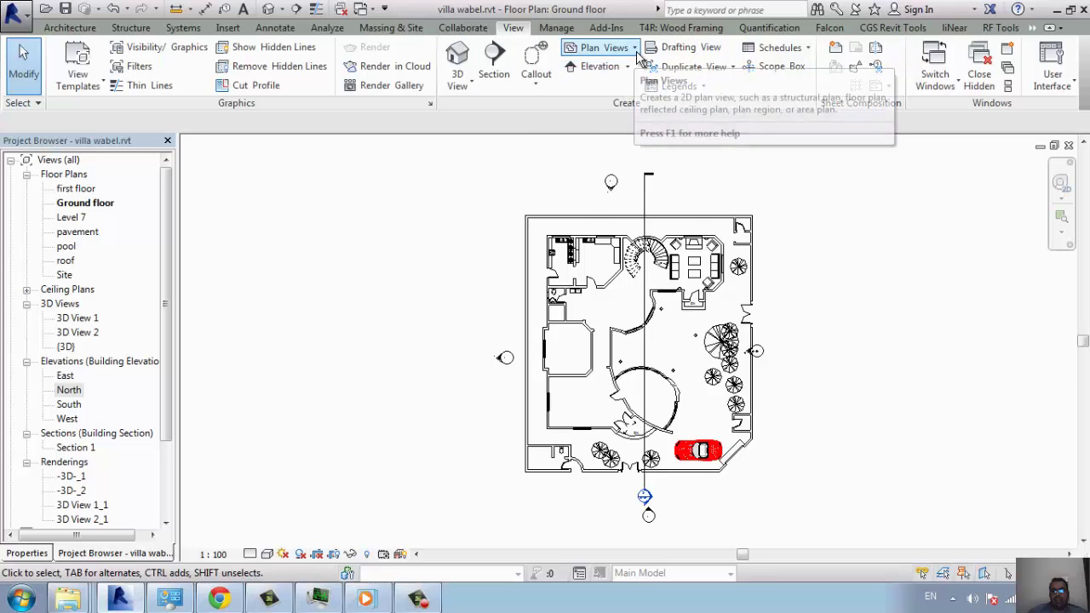
click(600, 48)
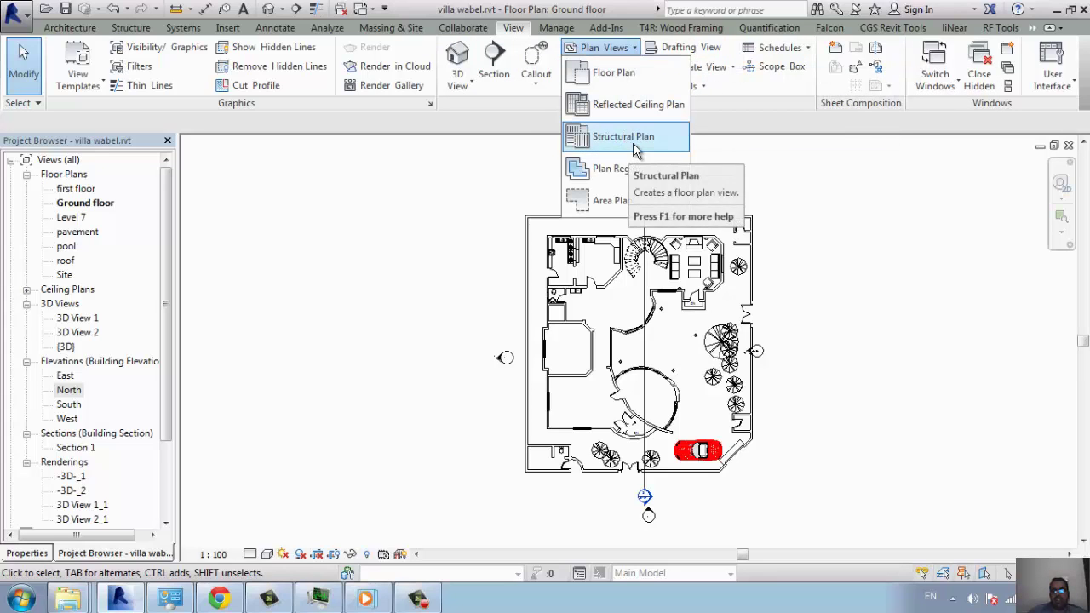
click(633, 144)
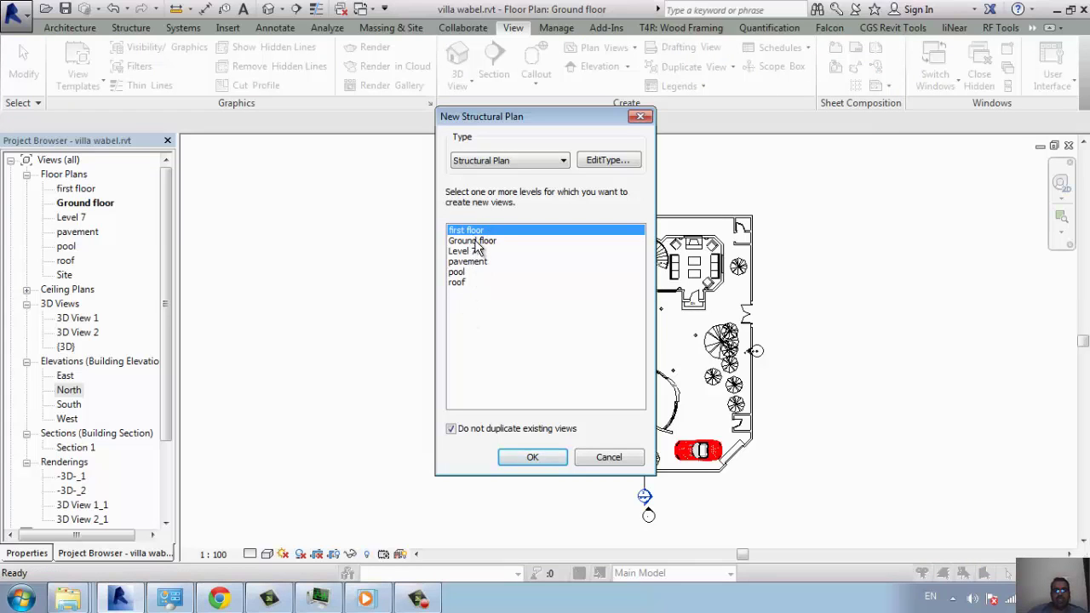
shift+click(475, 283)
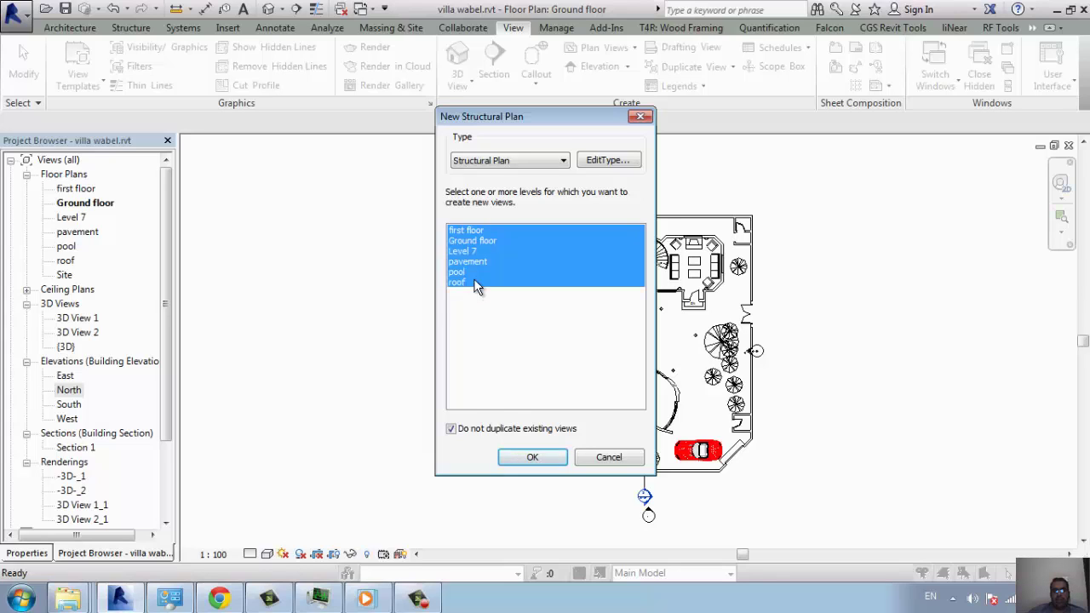
click(516, 453)
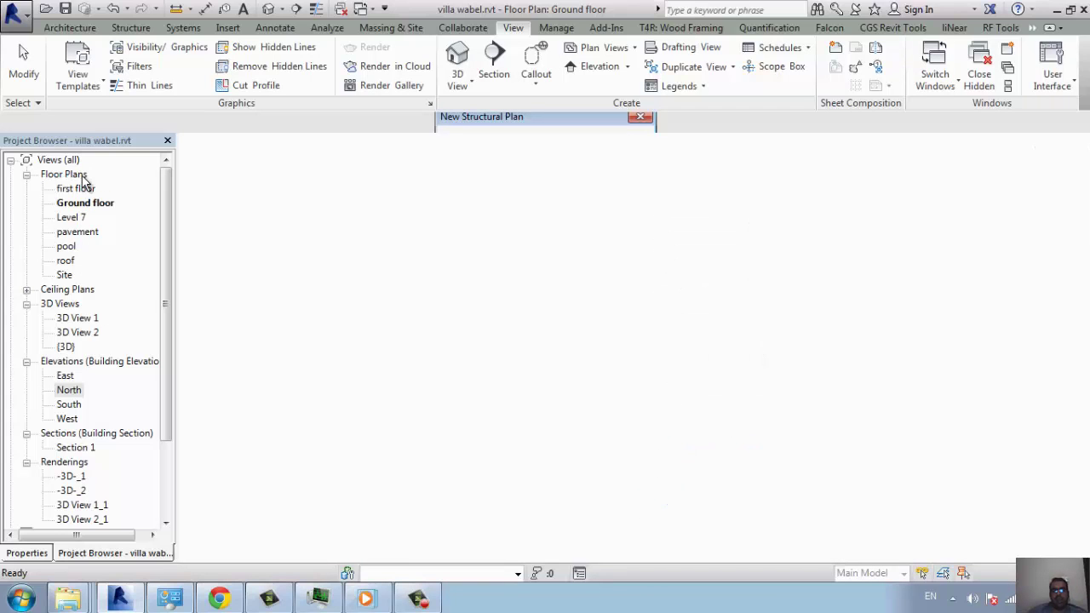
Step: Start a new Floor Plan with duplicates shown, then cancel it
click(626, 49)
click(615, 73)
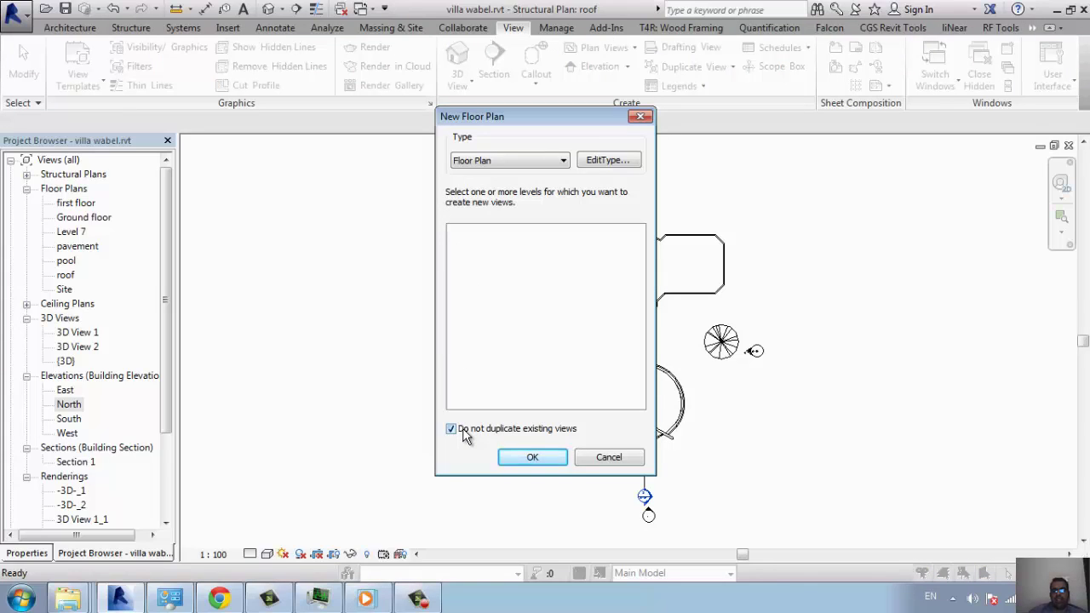
click(537, 431)
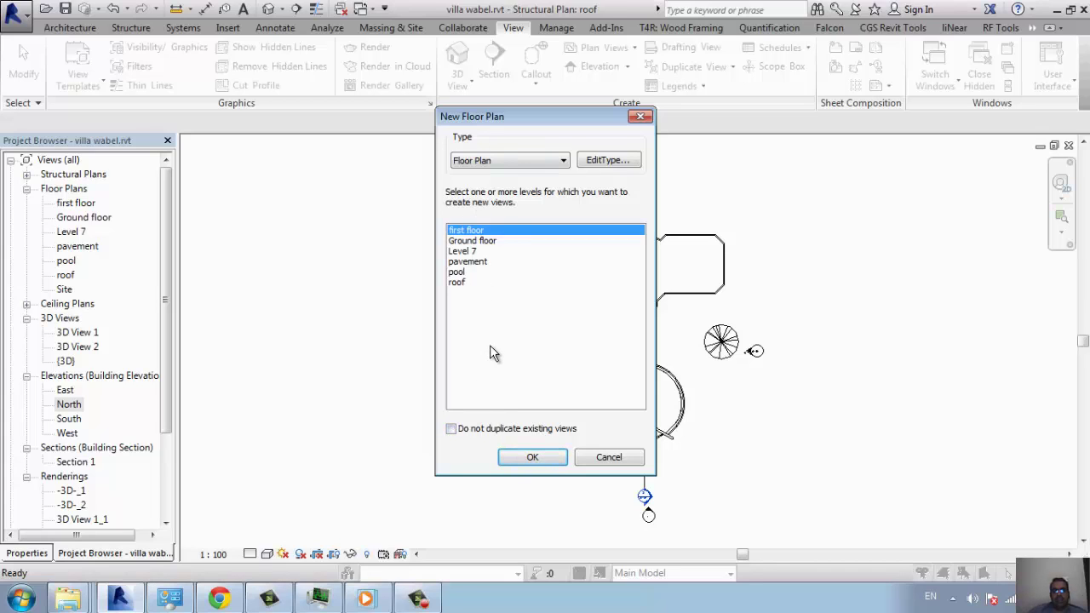
key(Escape)
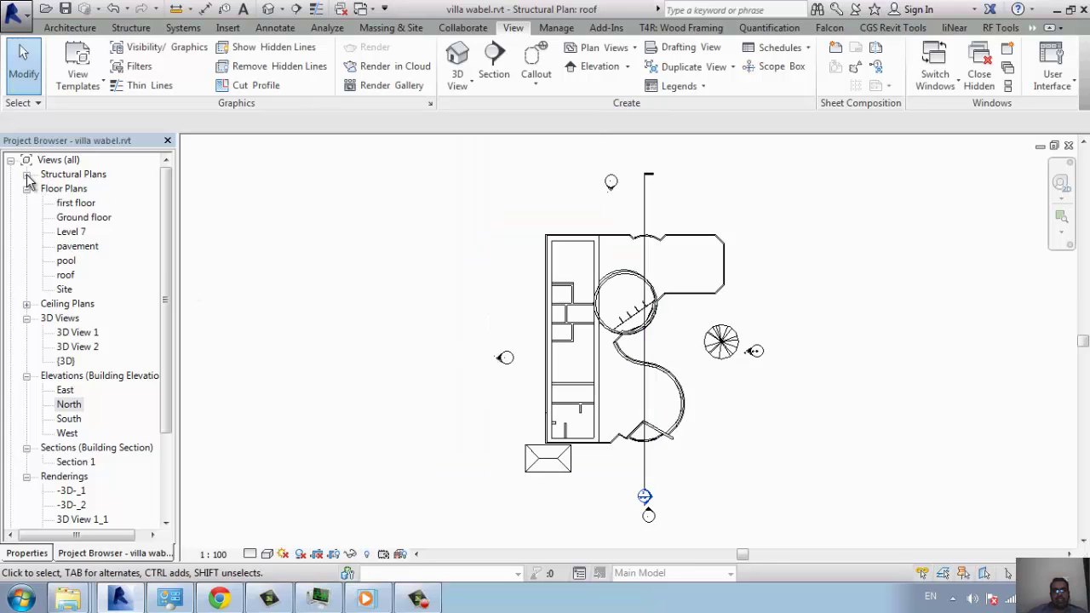
Step: Open the Ground floor structural plan and check a bollard light's properties near the curved stair
click(26, 174)
double_click(85, 201)
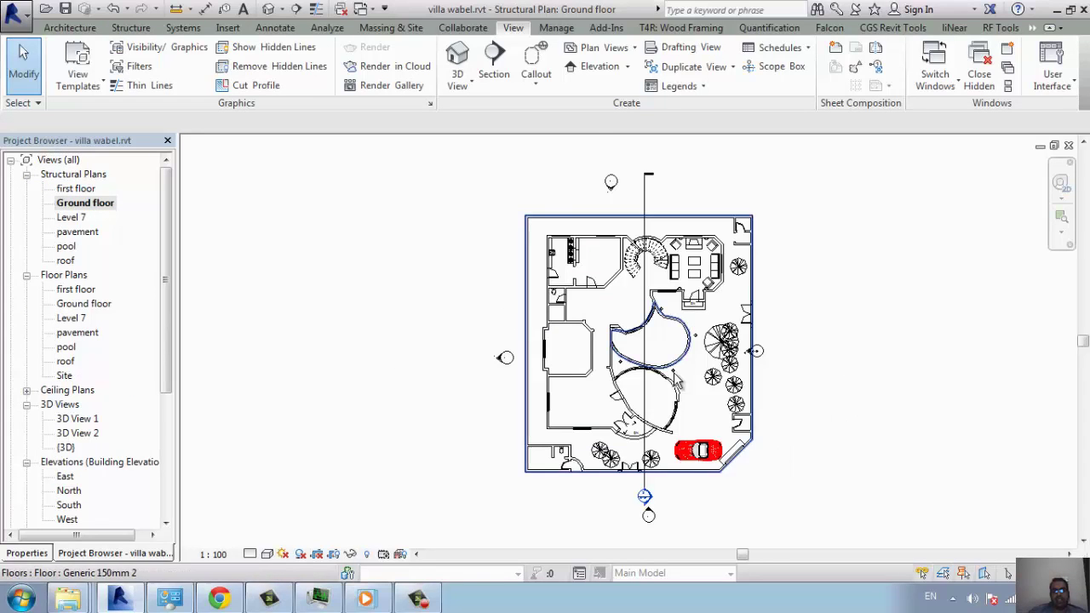
scroll(783, 328, up, 4)
scroll(721, 389, up, 1)
scroll(753, 428, up, 3)
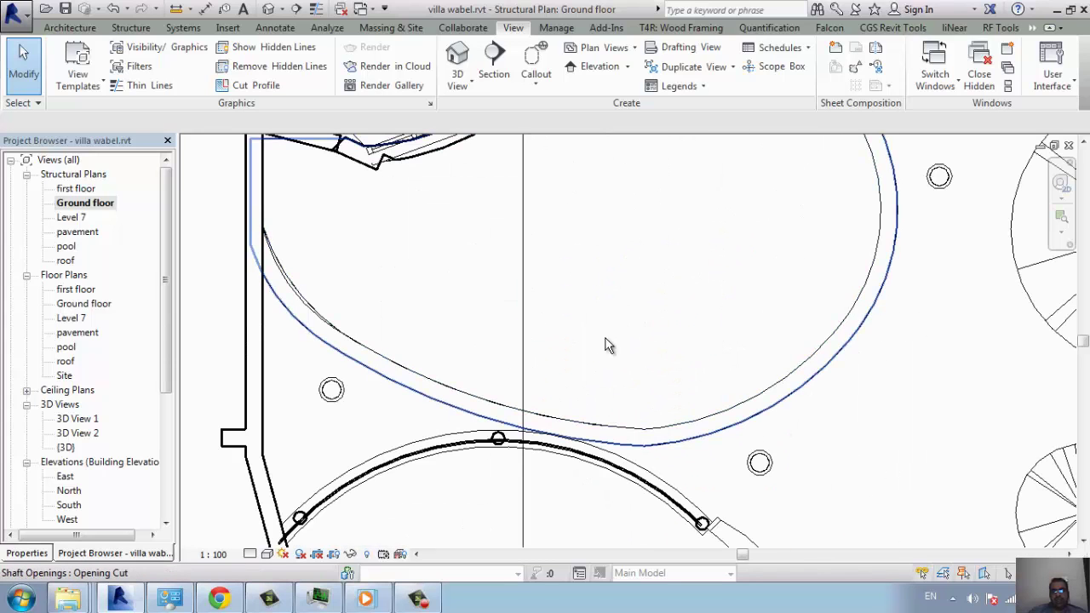
click(759, 465)
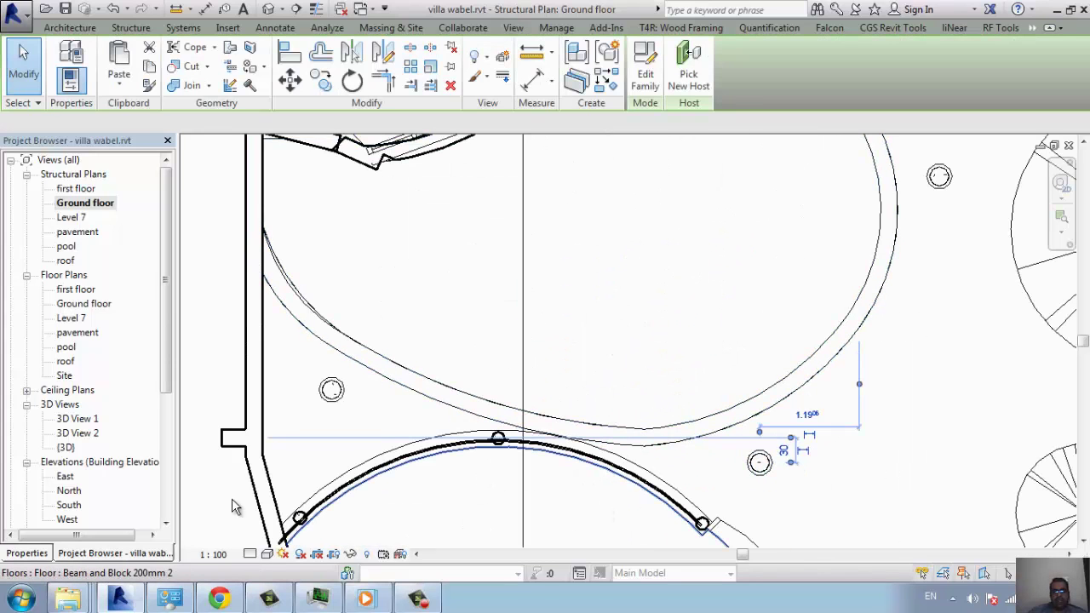
click(40, 553)
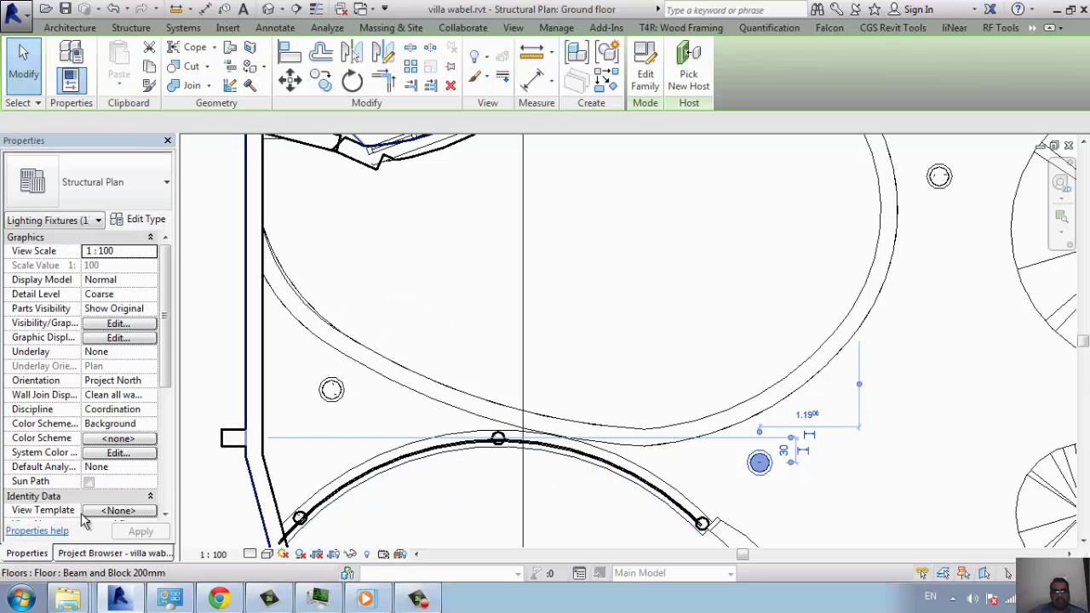
scroll(645, 376, down, 2)
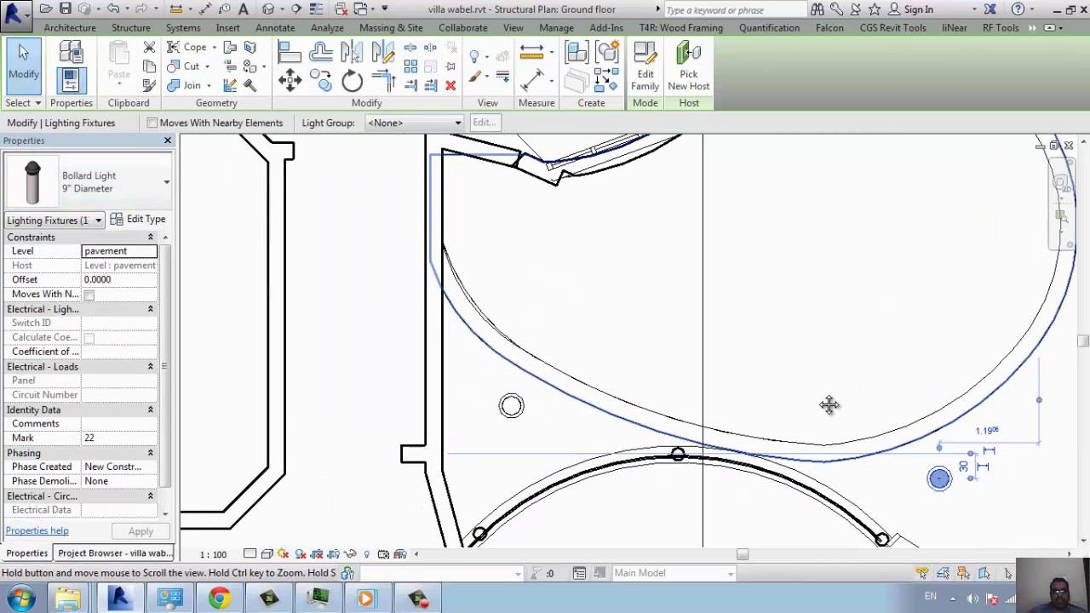
scroll(827, 406, down, 2)
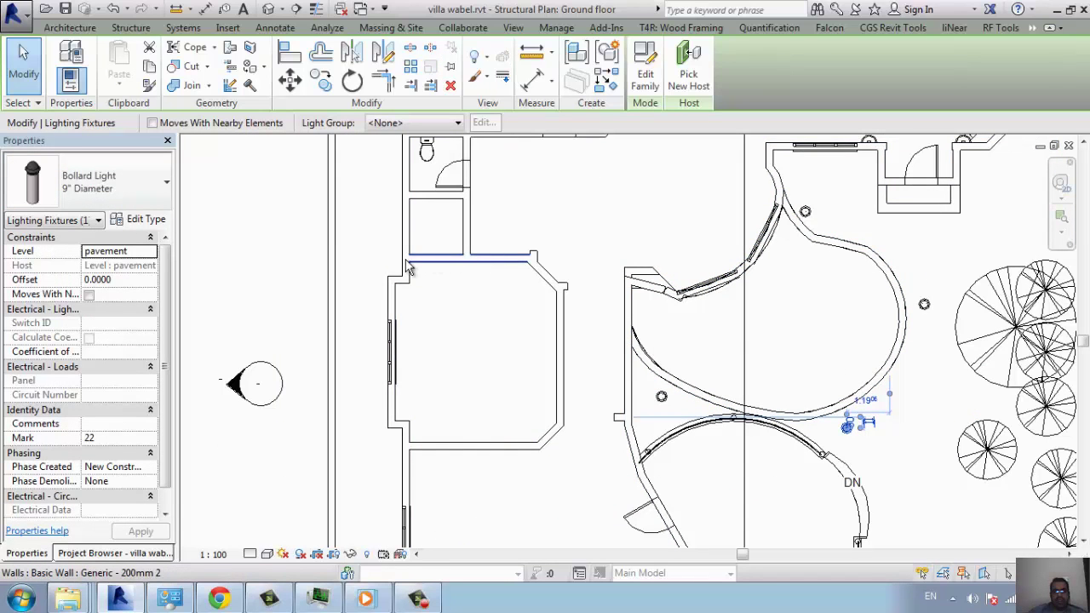
middle_drag(528, 450, 489, 248)
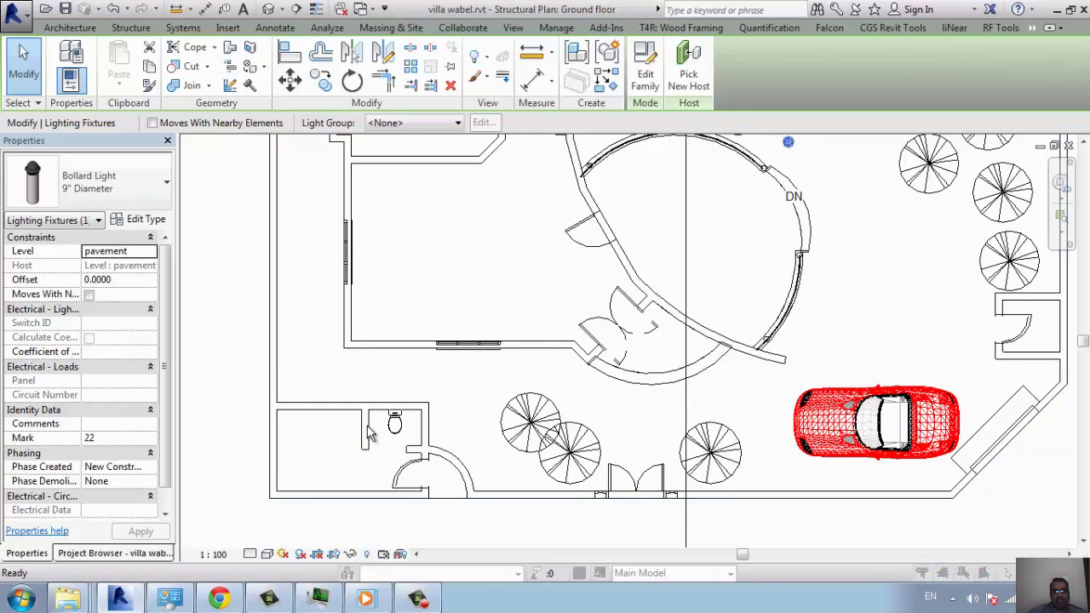
Step: Uncheck Walls in Visibility/Graphic Overrides (VG) for the Ground floor structural plan
key(v)
key(g)
key(w)
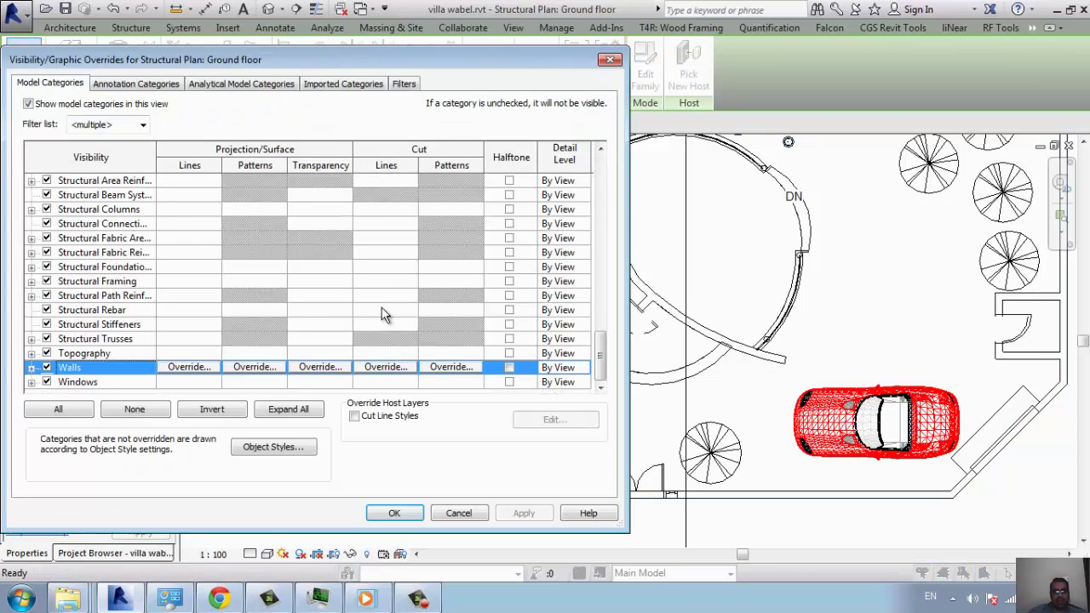
click(46, 367)
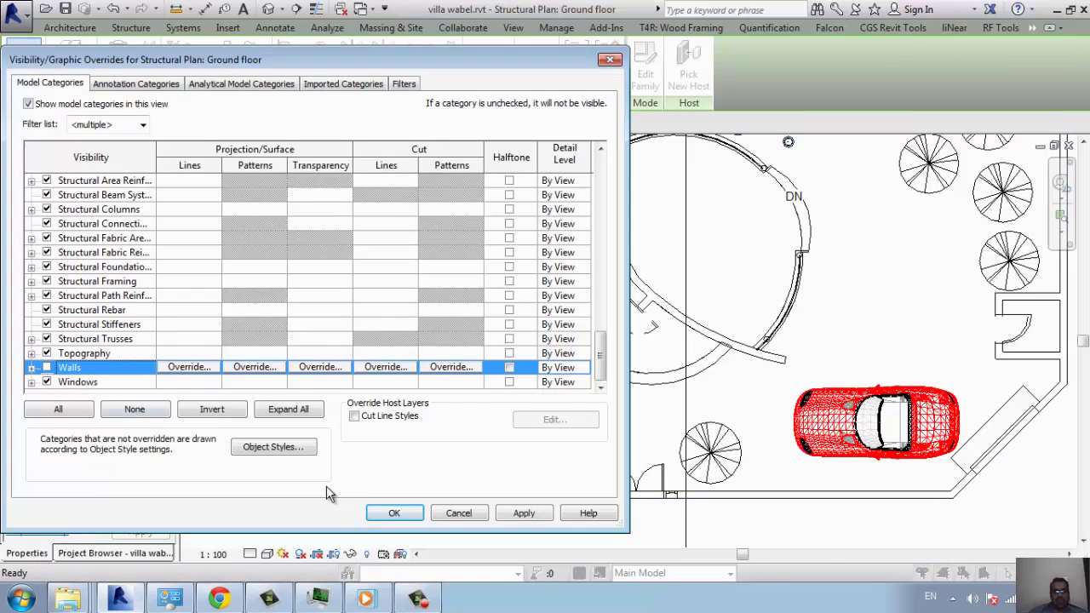
click(375, 514)
scroll(489, 320, up, 3)
mouse_move(488, 319)
middle_down()
mouse_move(506, 493)
mouse_move(454, 408)
mouse_move(476, 280)
mouse_move(474, 457)
middle_up()
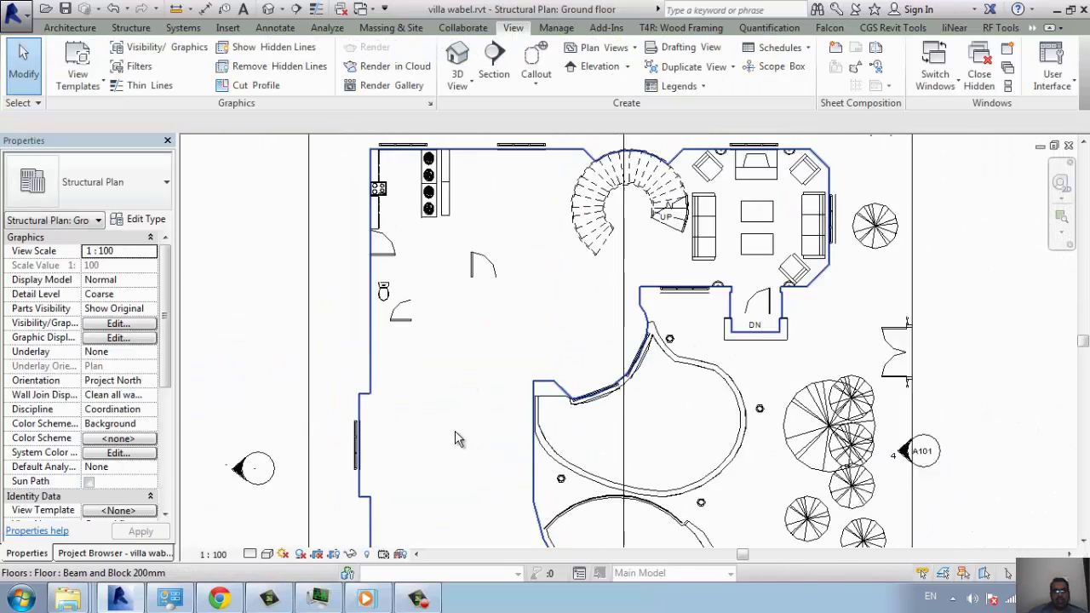
scroll(454, 438, down, 1)
click(132, 27)
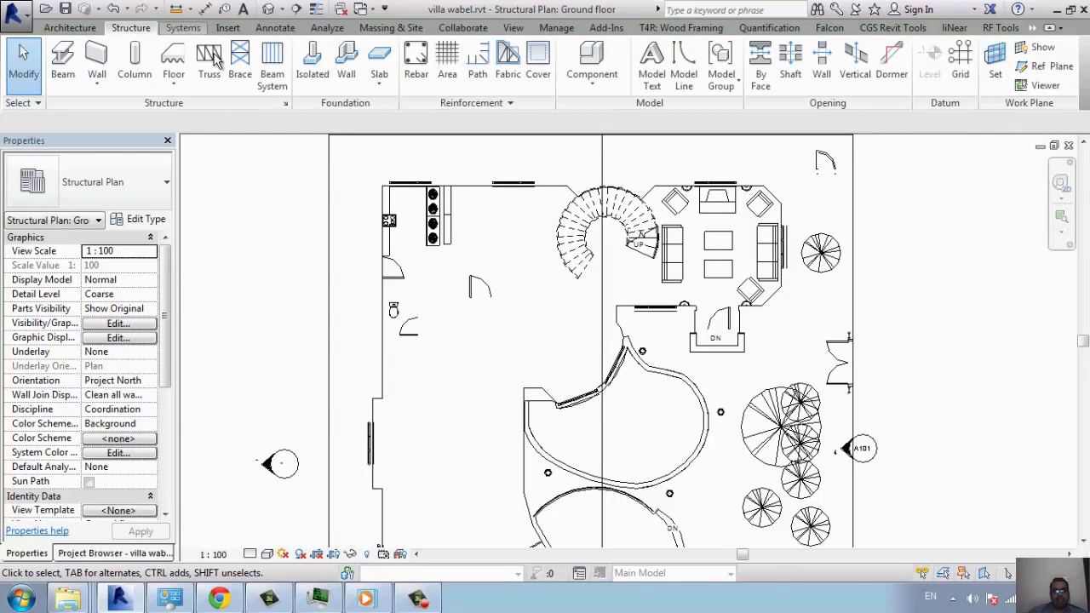
Step: Place UC-Universal Column 305x305x97UC columns at all four corners of the small left room
click(134, 70)
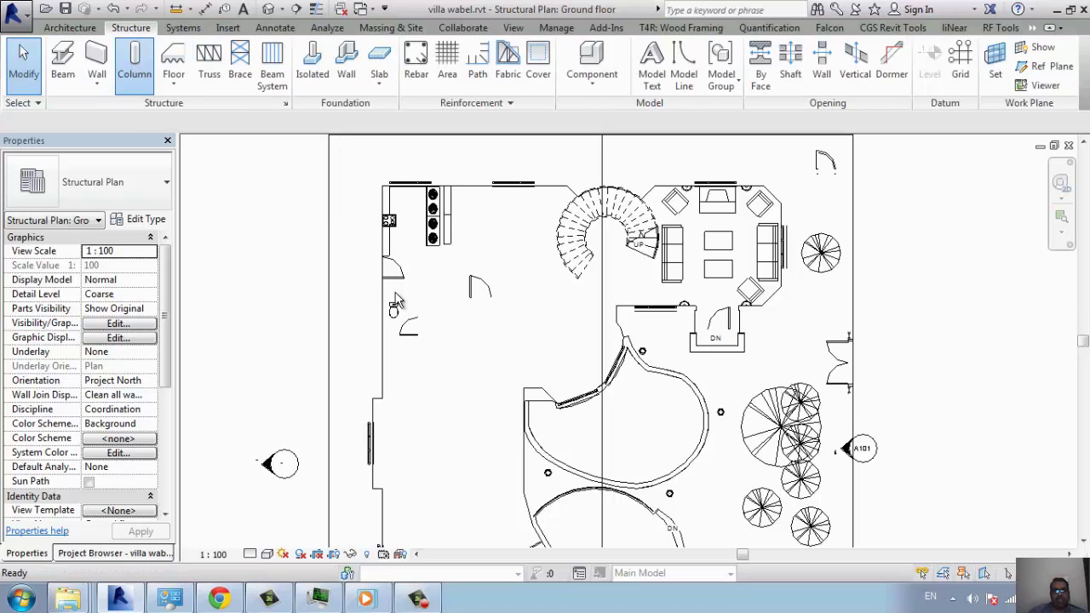
click(134, 52)
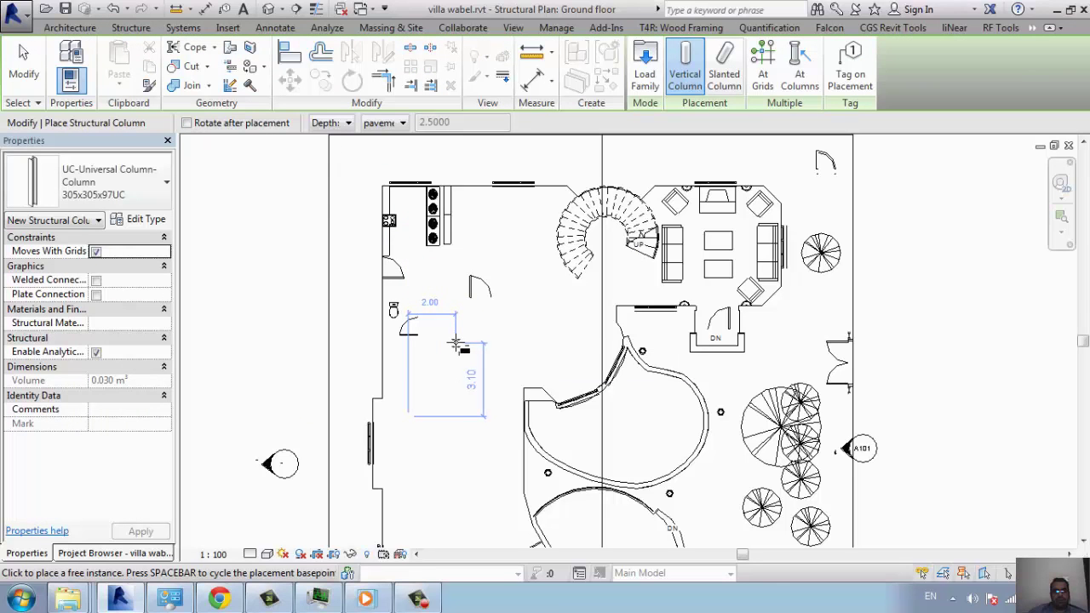
click(456, 466)
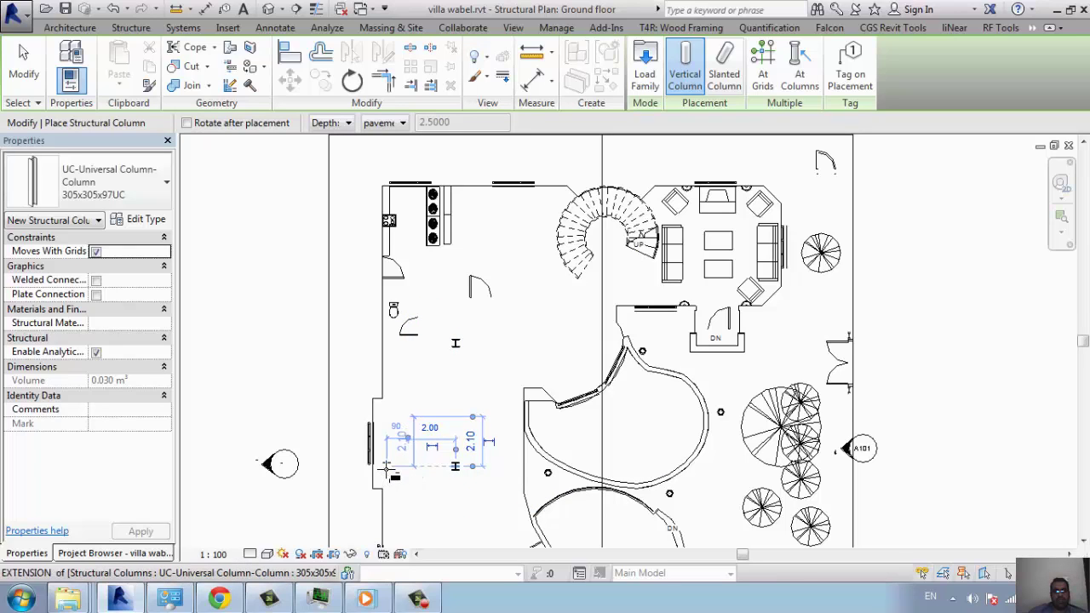
click(386, 466)
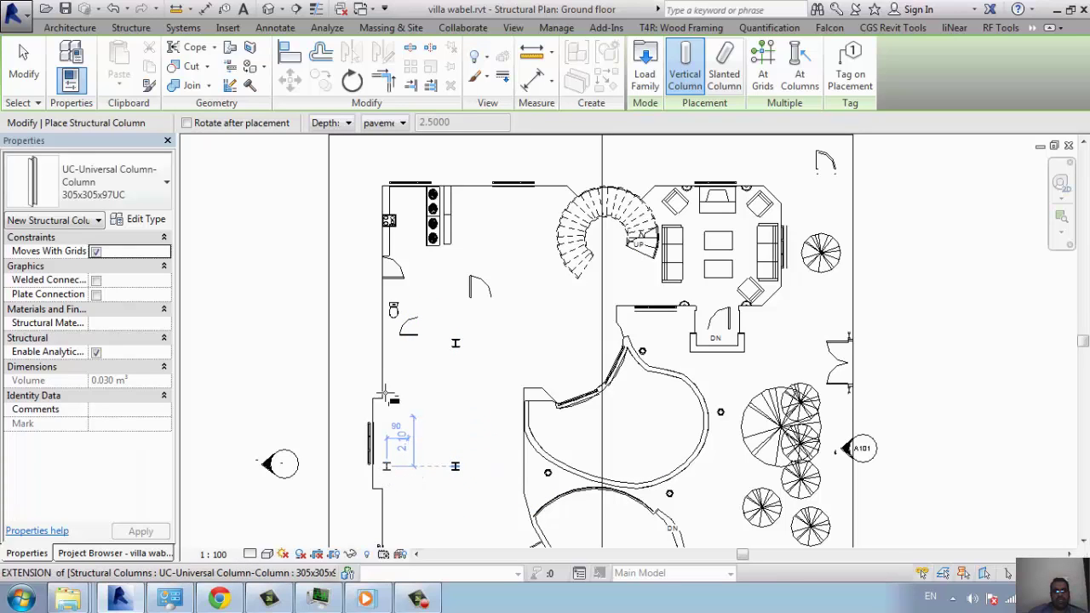
click(388, 343)
key(Escape)
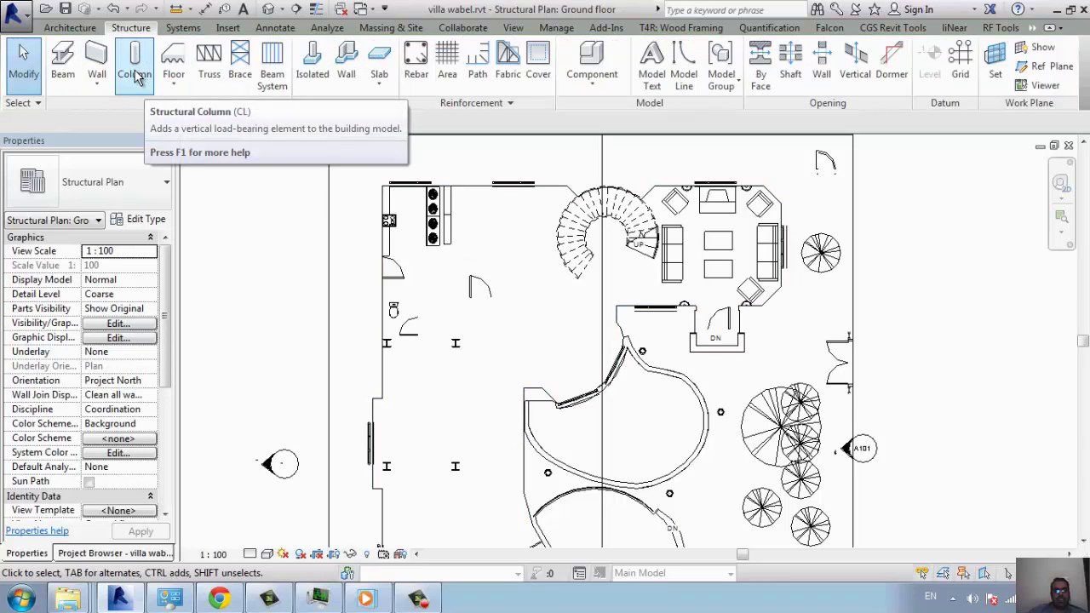
Step: Draw the top beam from the upper left column to the upper right column
click(86, 27)
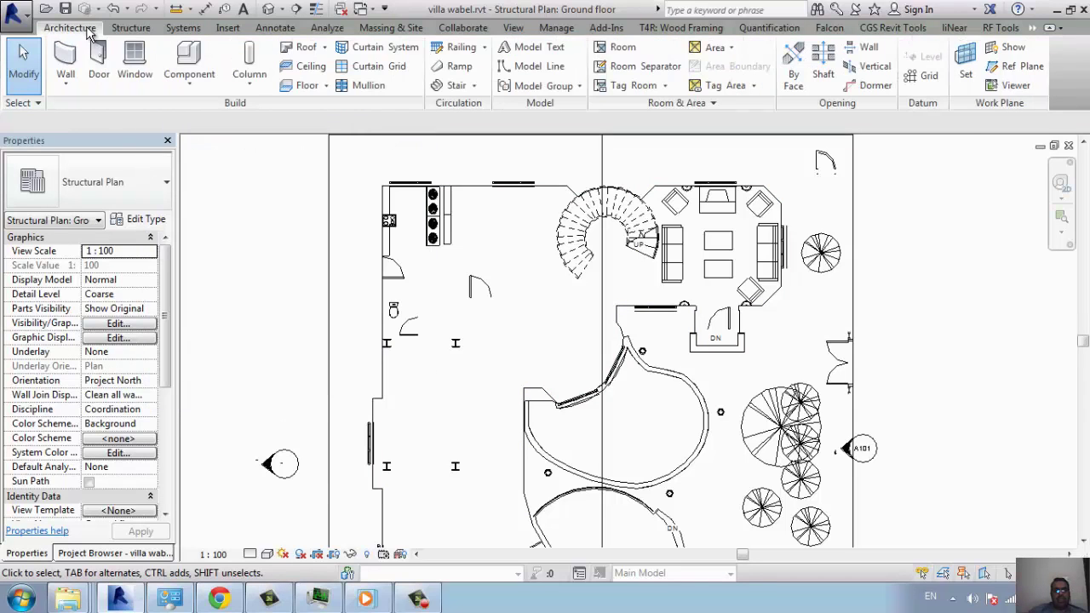
click(249, 94)
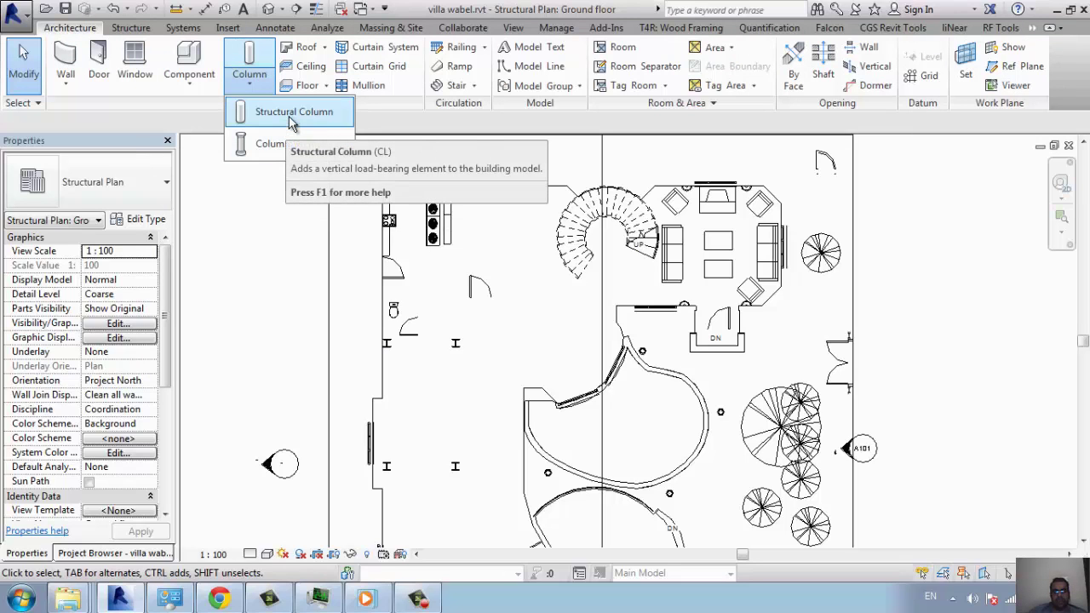
click(130, 27)
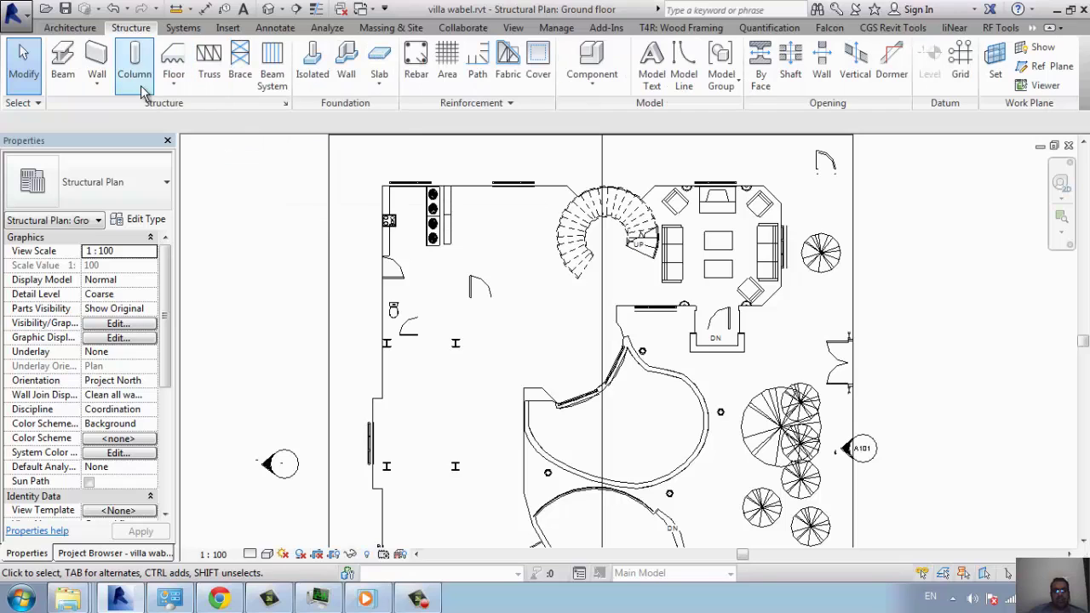
click(63, 61)
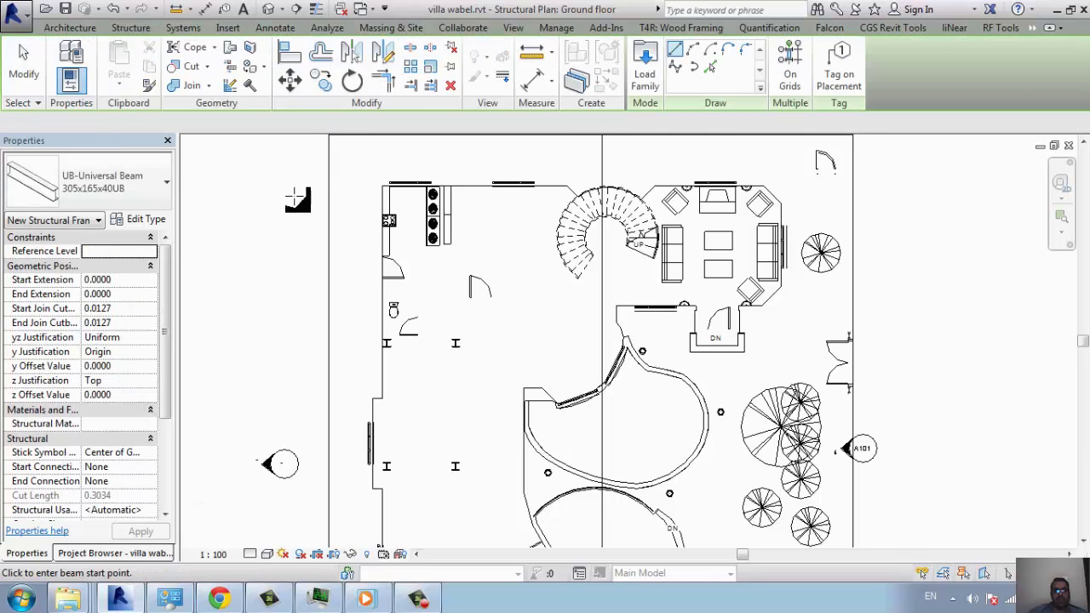
scroll(441, 329, up, 2)
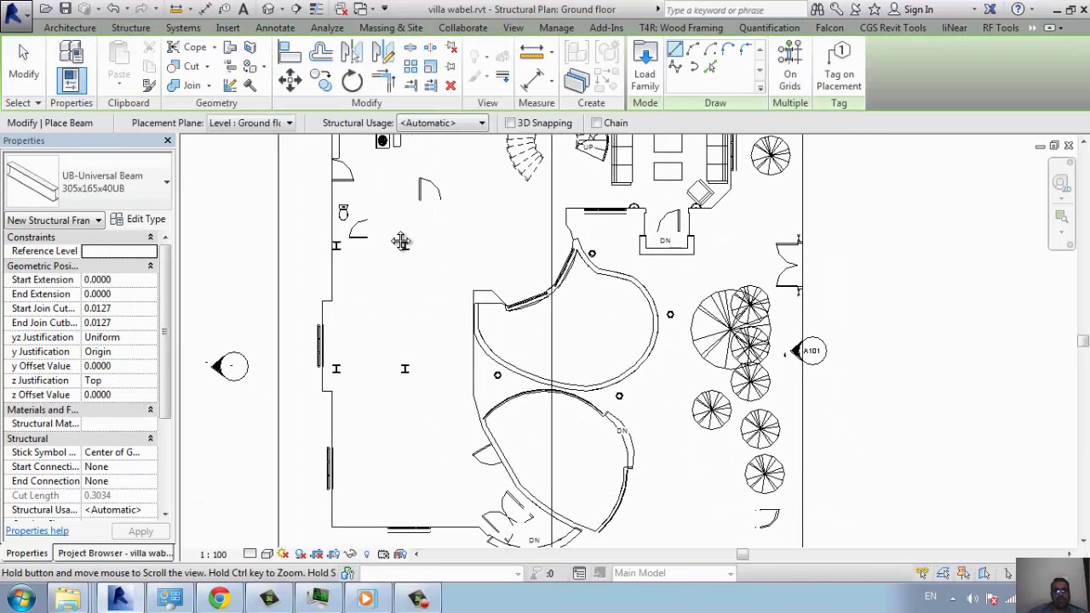
scroll(392, 232, up, 1)
scroll(345, 264, up, 2)
click(260, 248)
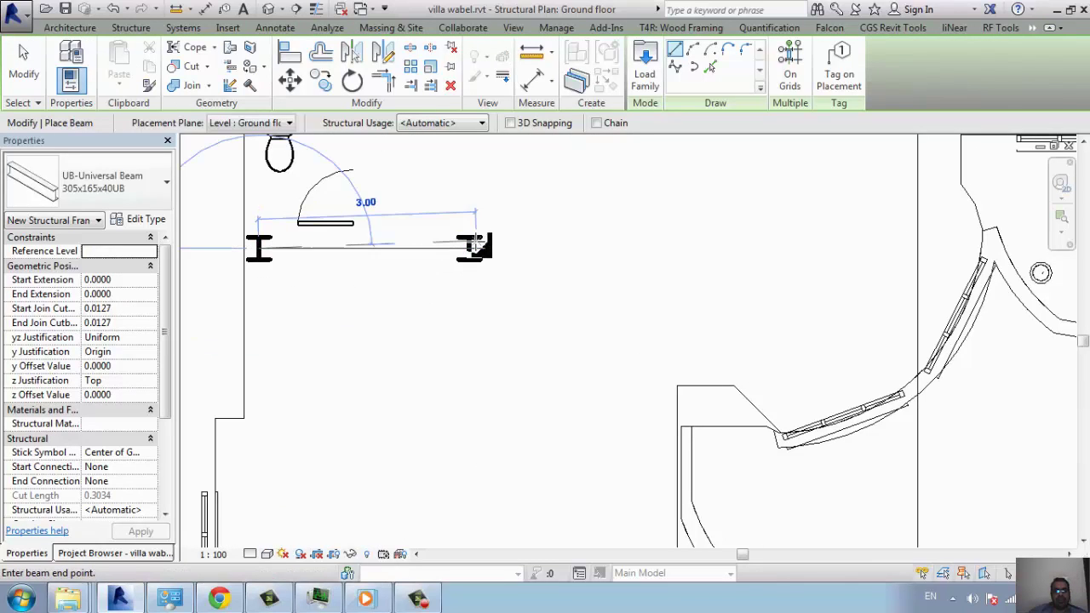
click(468, 252)
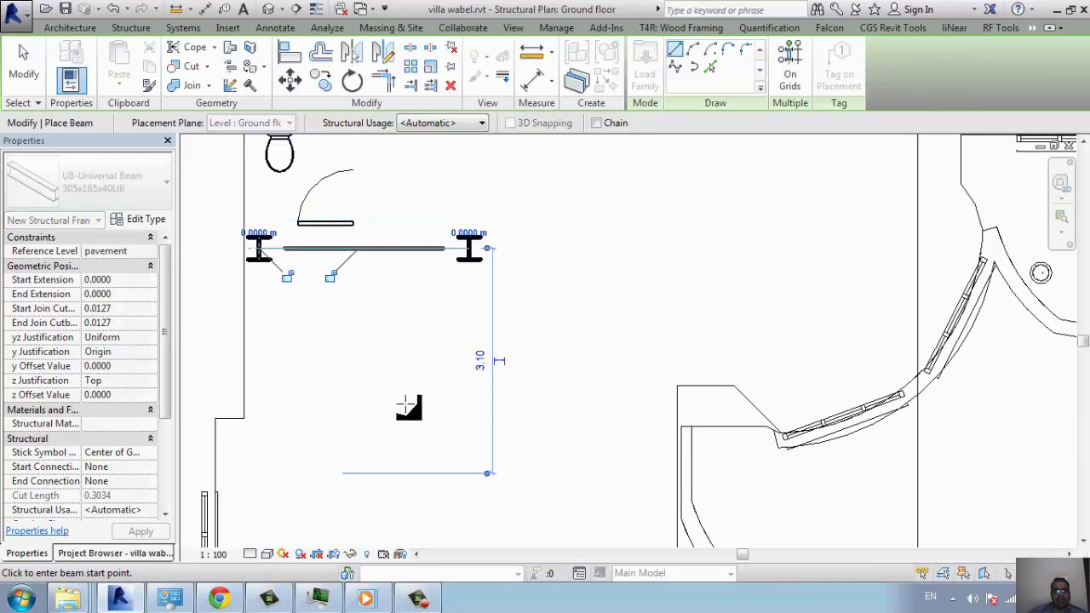
Step: Set the view's Detail Level to Fine
middle_drag(502, 344, 510, 243)
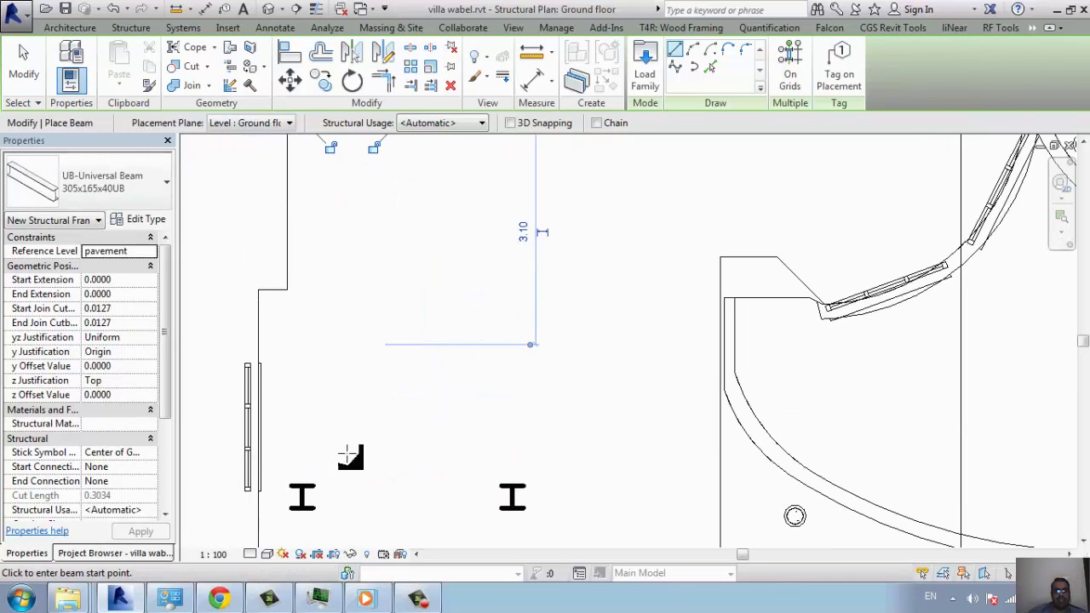
click(265, 554)
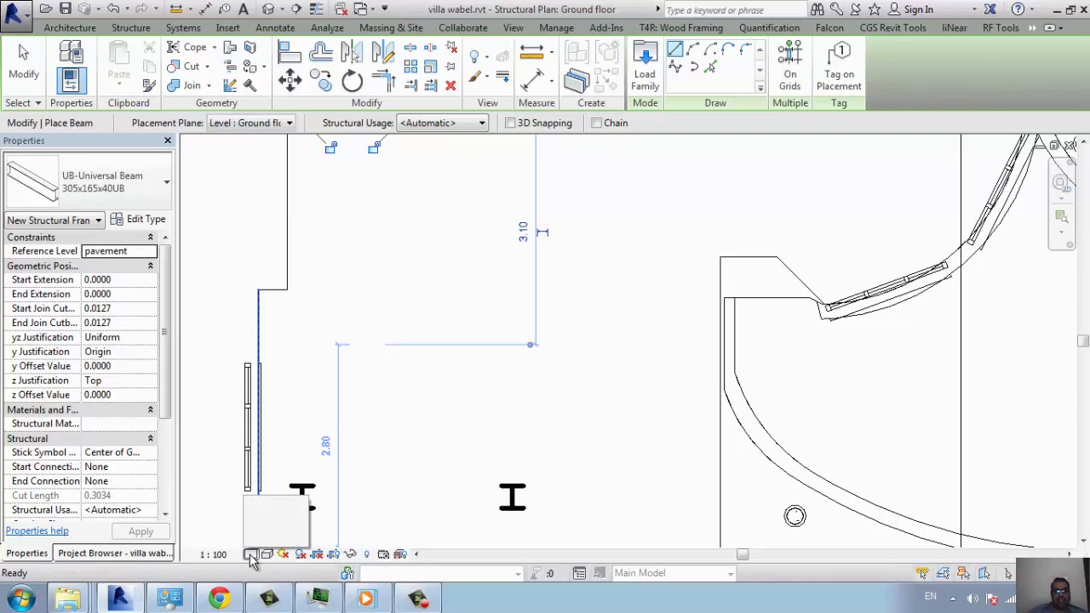
click(269, 538)
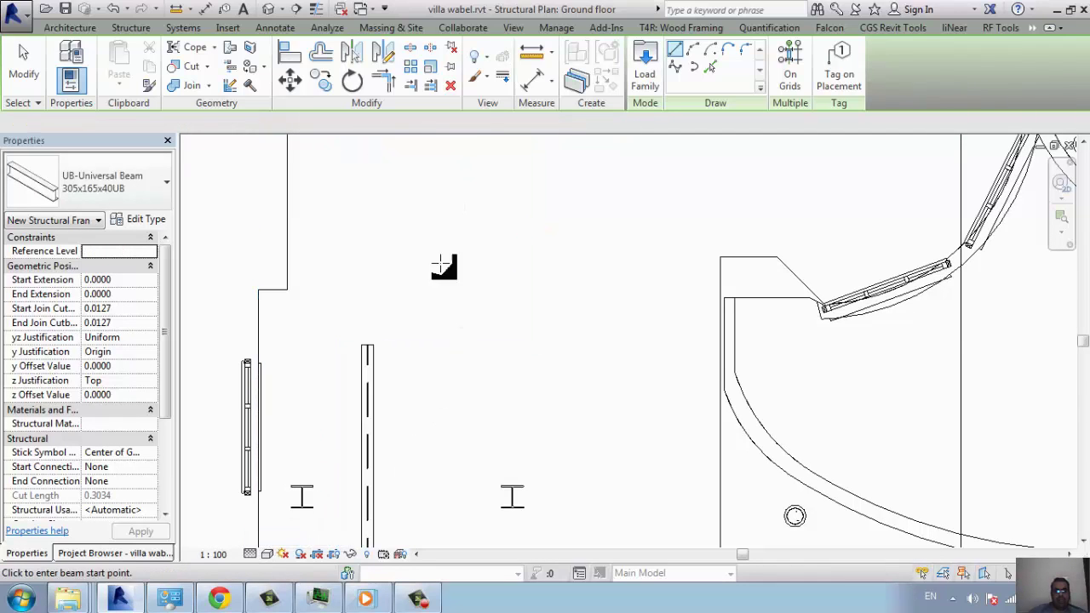
scroll(440, 261, down, 2)
middle_drag(529, 403, 528, 236)
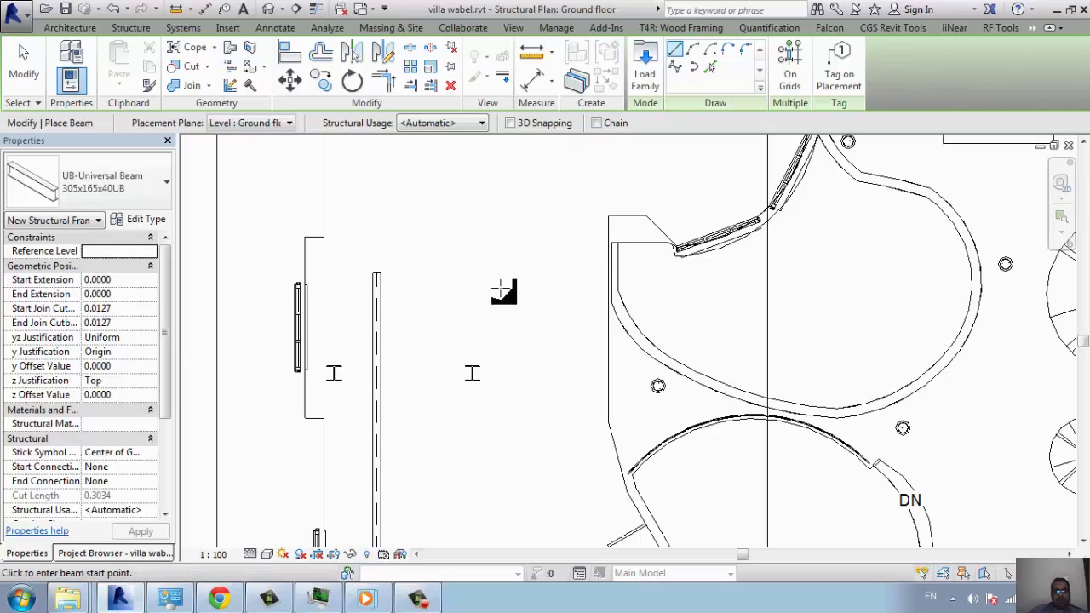
scroll(499, 292, down, 2)
scroll(499, 199, up, 2)
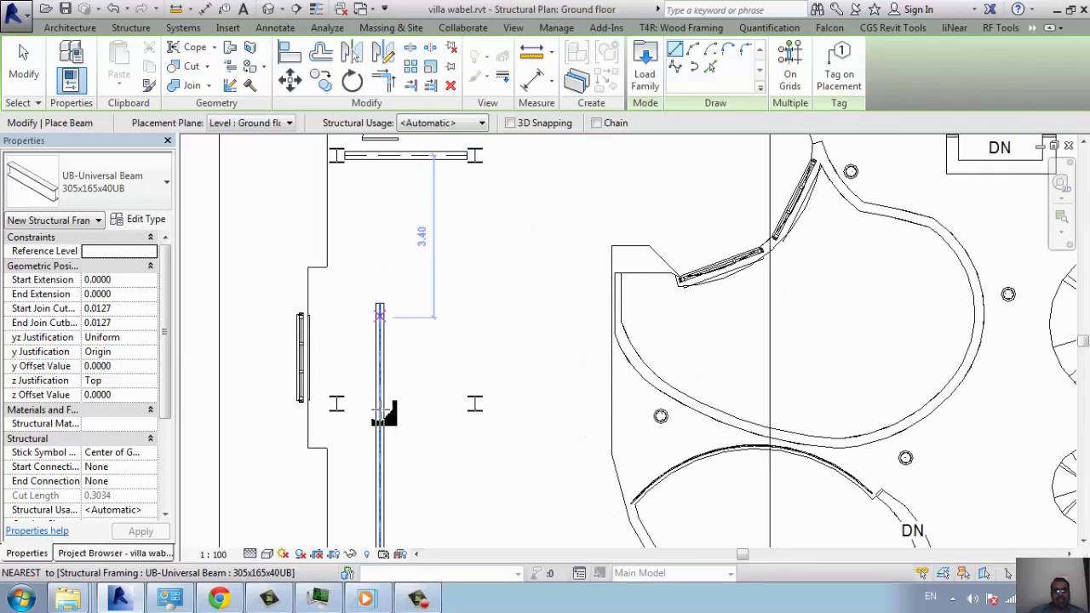
Step: Add the right, bottom and left beams between the columns to close the rectangle
click(474, 157)
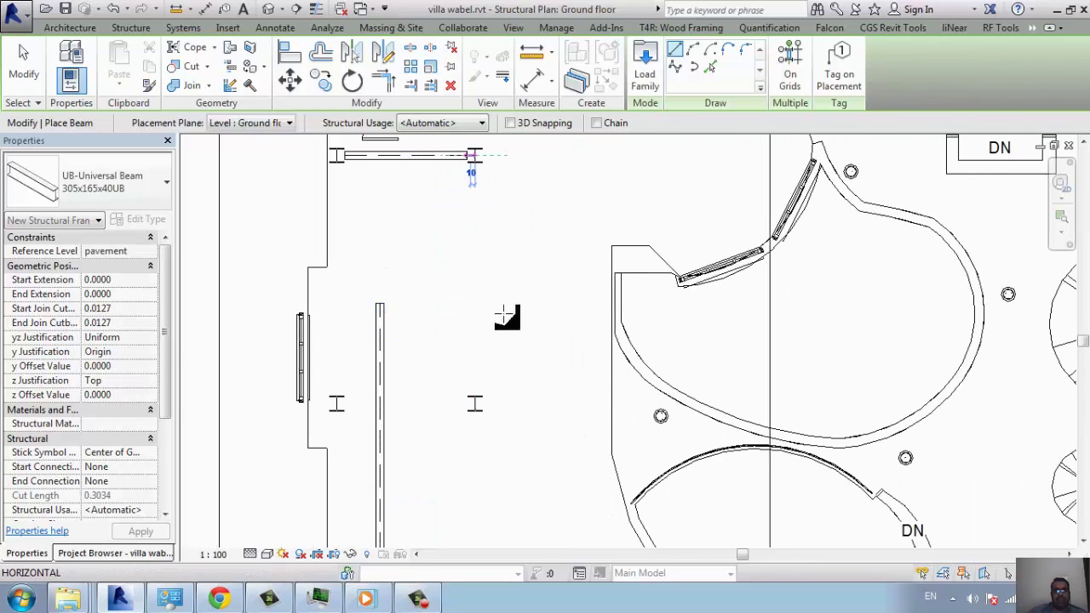
click(477, 405)
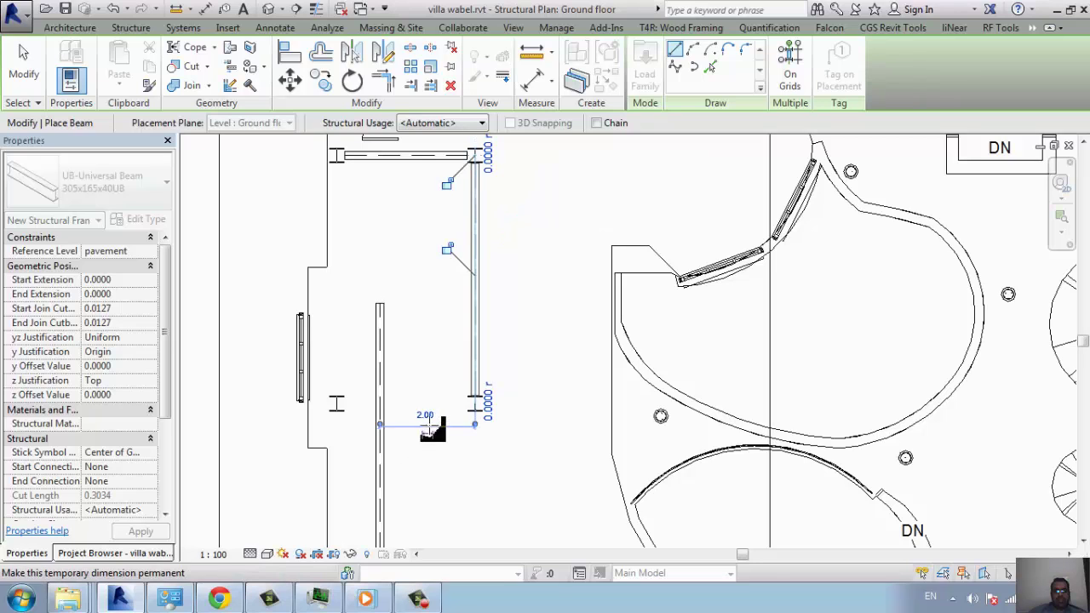
click(475, 405)
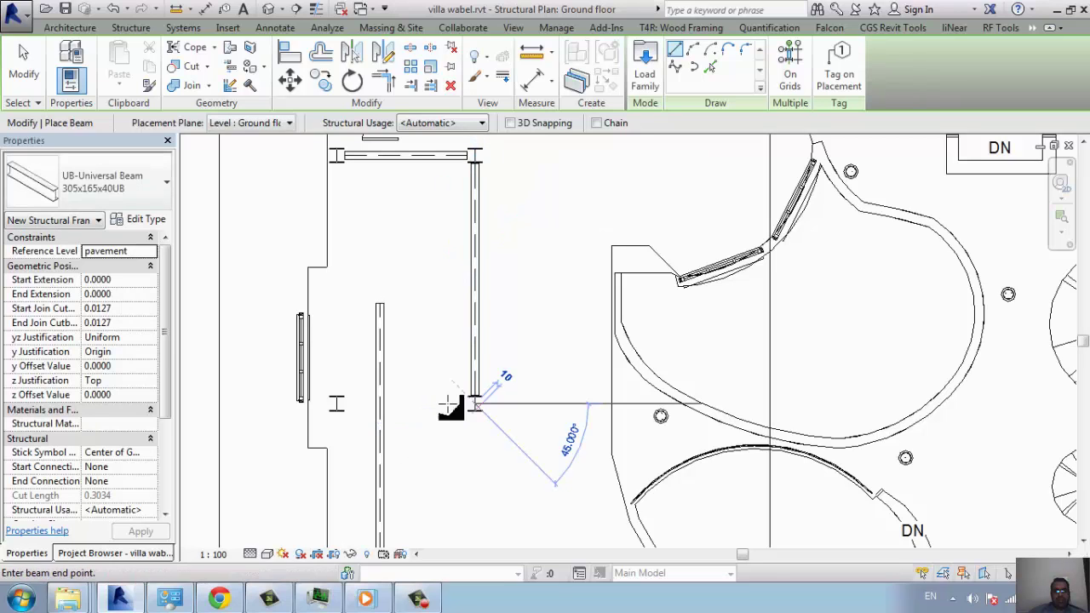
click(336, 403)
click(336, 403)
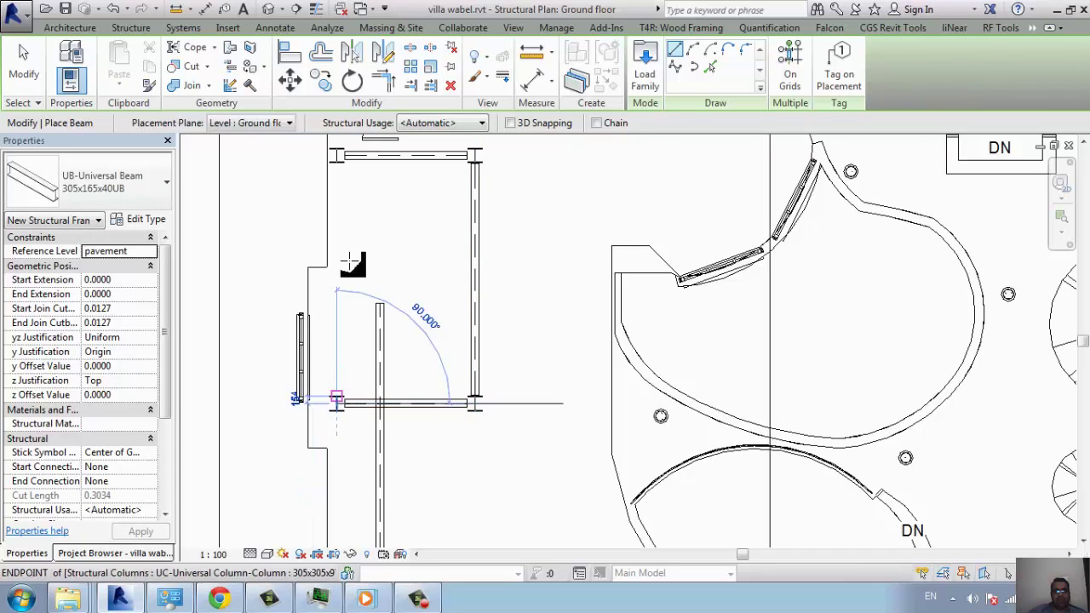
click(336, 159)
scroll(497, 359, down, 5)
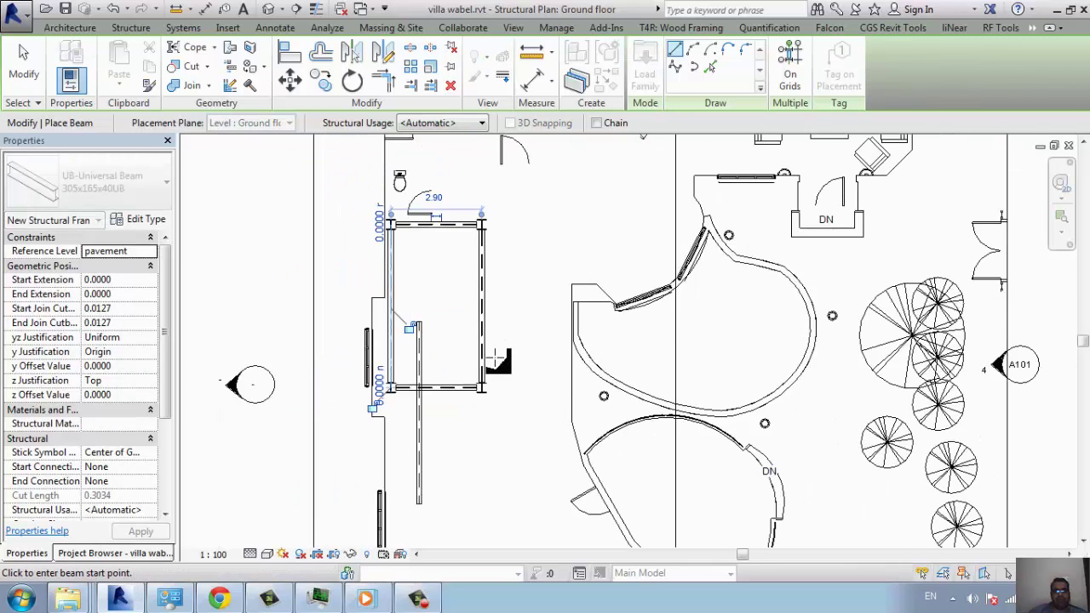
scroll(476, 353, up, 2)
scroll(464, 350, up, 2)
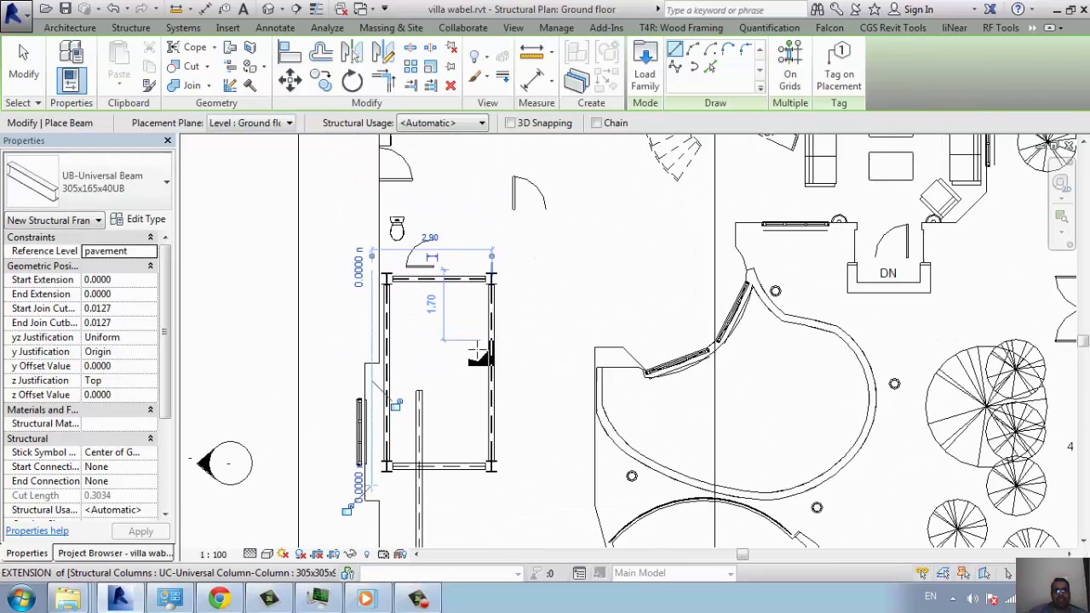
scroll(455, 349, up, 2)
key(Escape)
key(Escape)
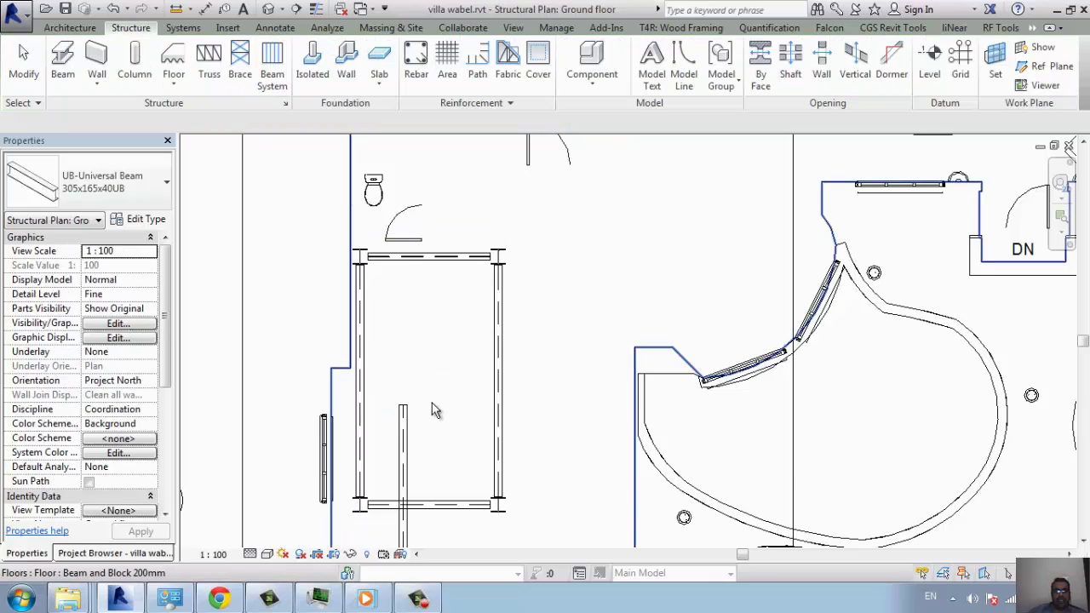
Step: Delete the stray vertical beam from the Ground floor structural plan
scroll(432, 403, down, 2)
click(410, 418)
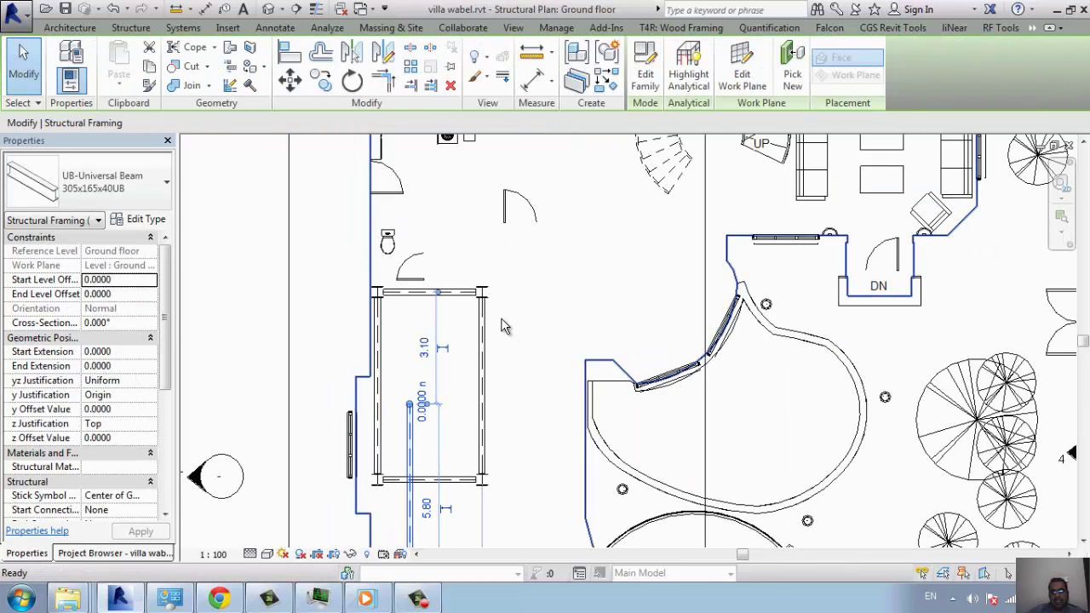
key(Delete)
scroll(510, 356, down, 2)
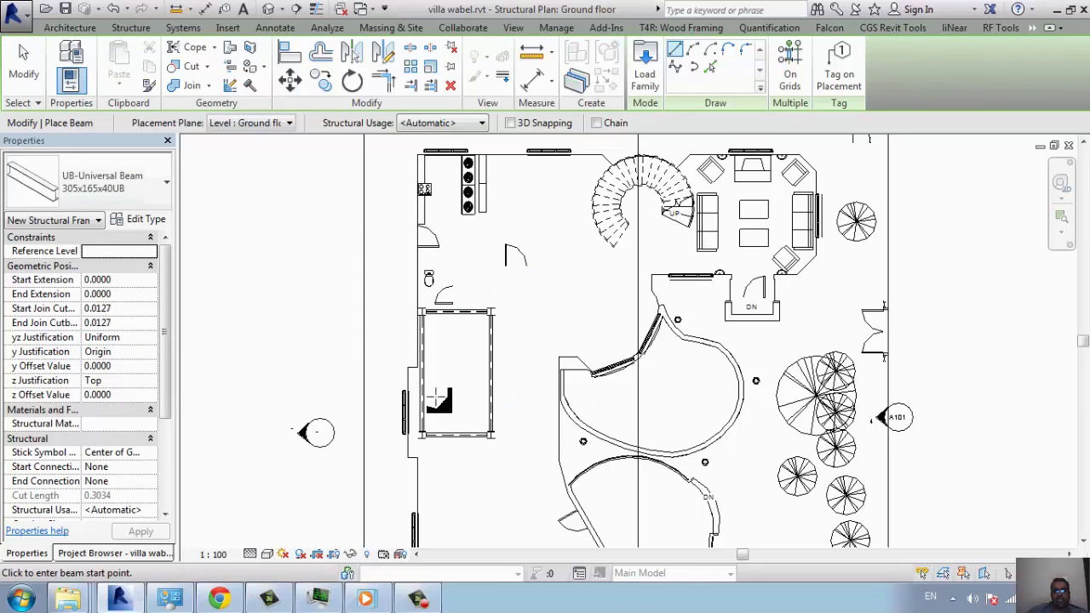
click(166, 555)
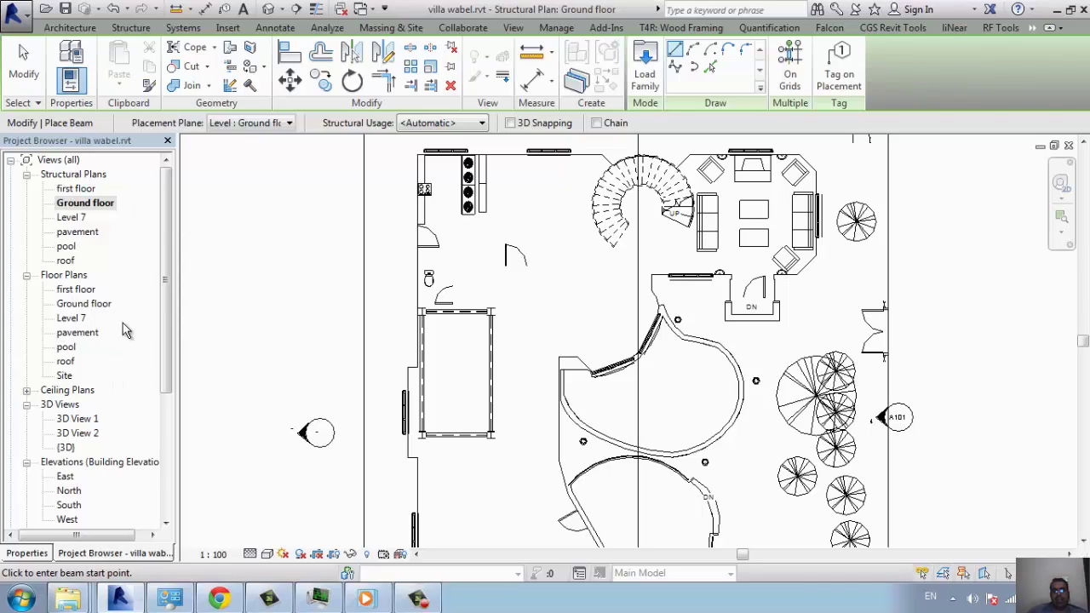
Step: Zoom to the pool and curved-wall area, keeping the beam placement plane at Level : Ground floor
middle_drag(554, 498, 417, 444)
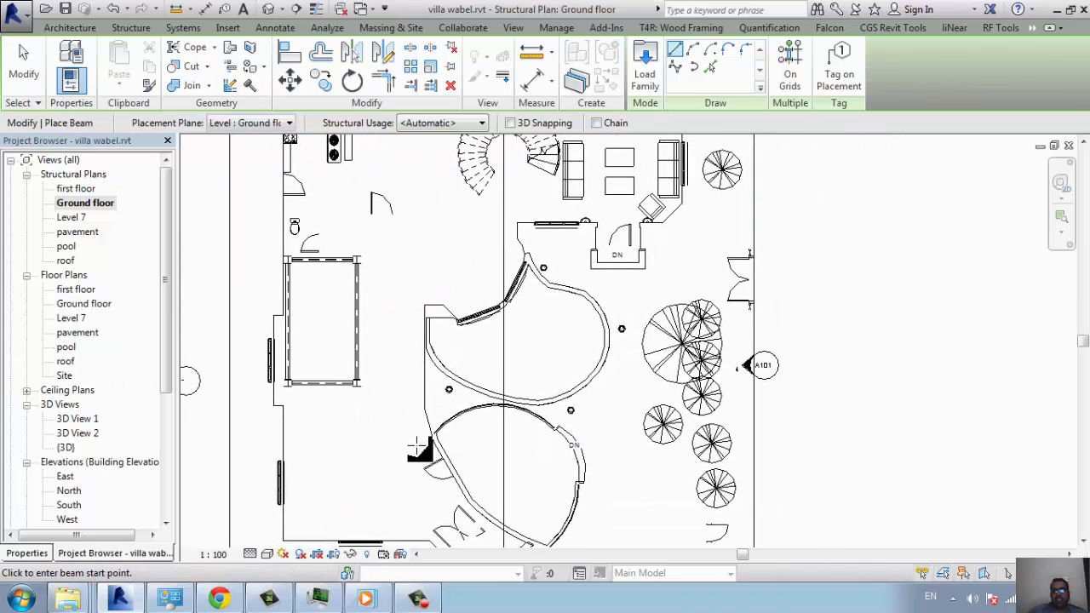
scroll(498, 479, down, 1)
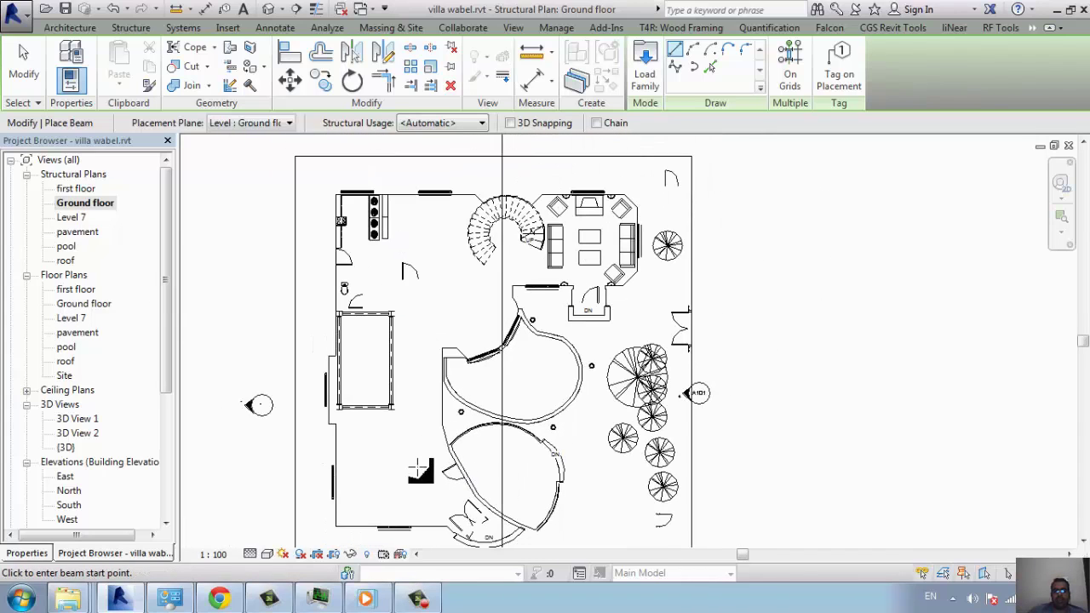
scroll(324, 384, up, 1)
scroll(301, 407, up, 1)
scroll(298, 404, up, 1)
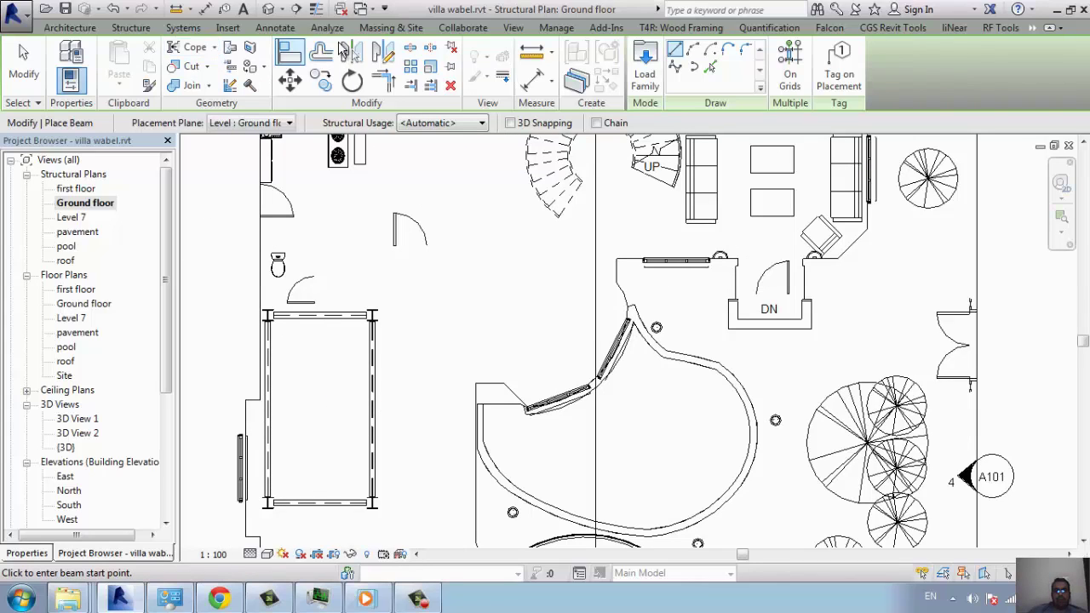
click(241, 125)
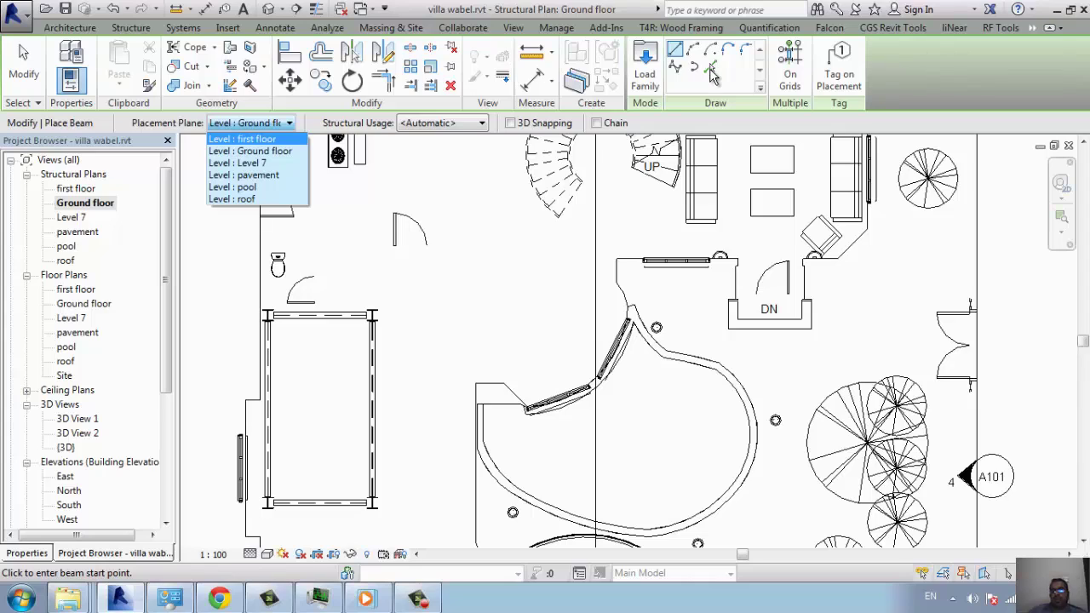
click(44, 562)
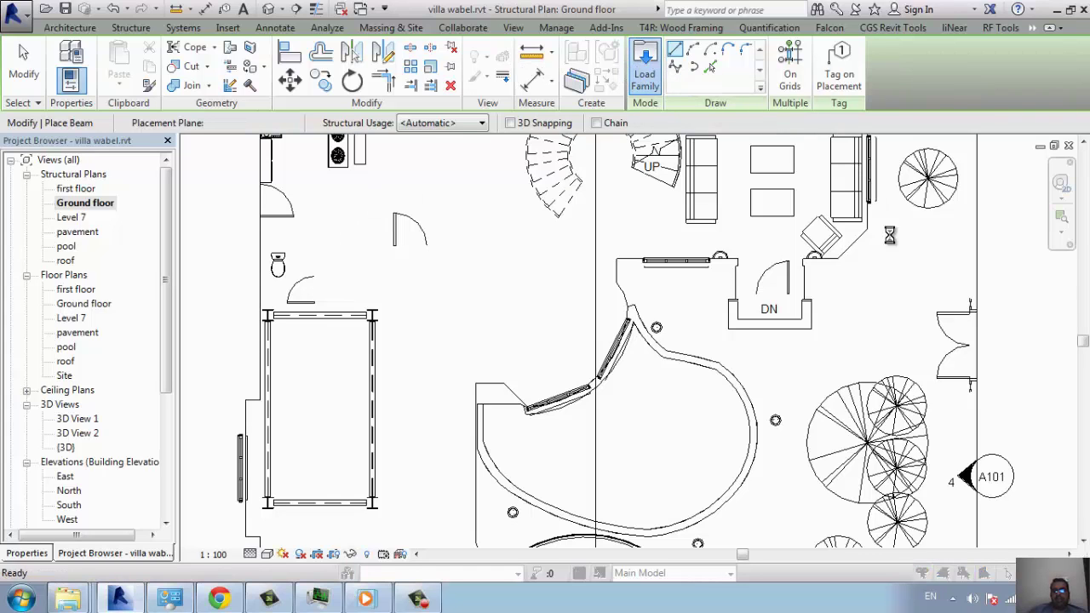
Step: Turn on Tag on Placement and browse to the families folder on Local Disk (D:)
key(Escape)
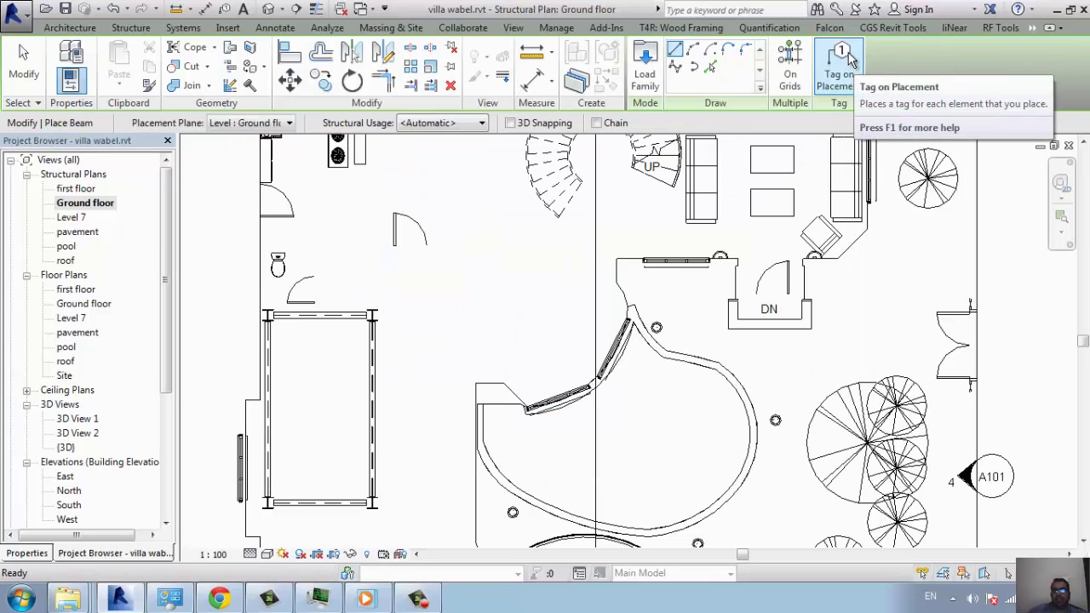
click(730, 325)
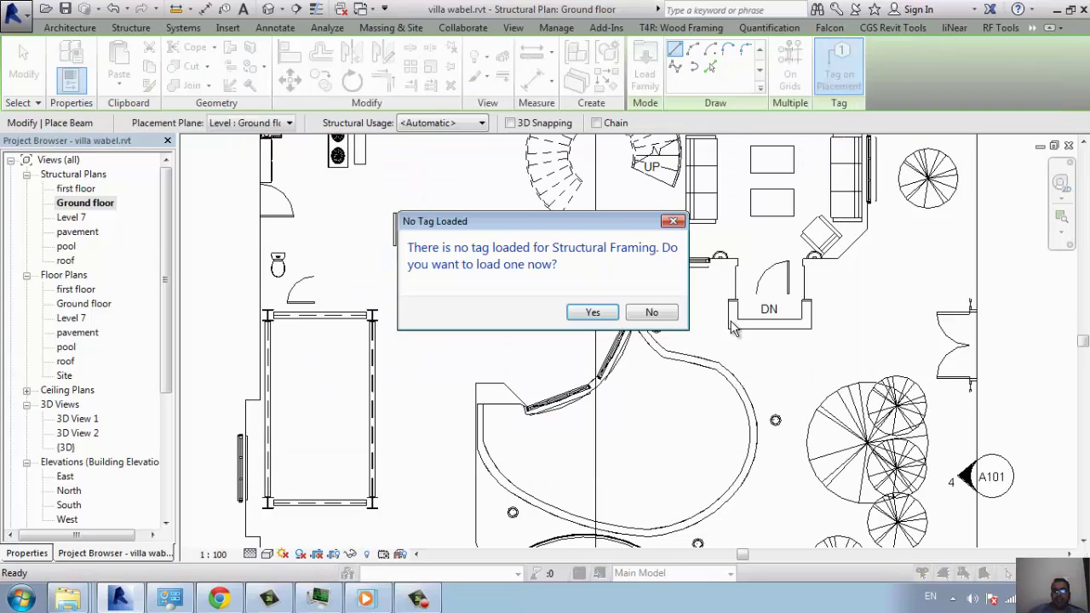
click(593, 314)
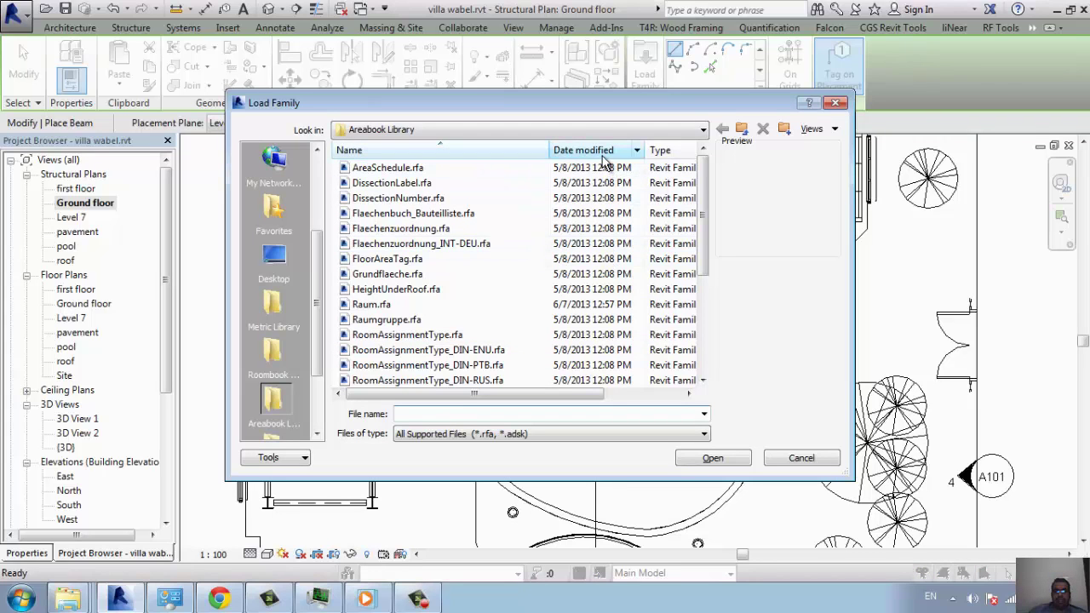
click(592, 130)
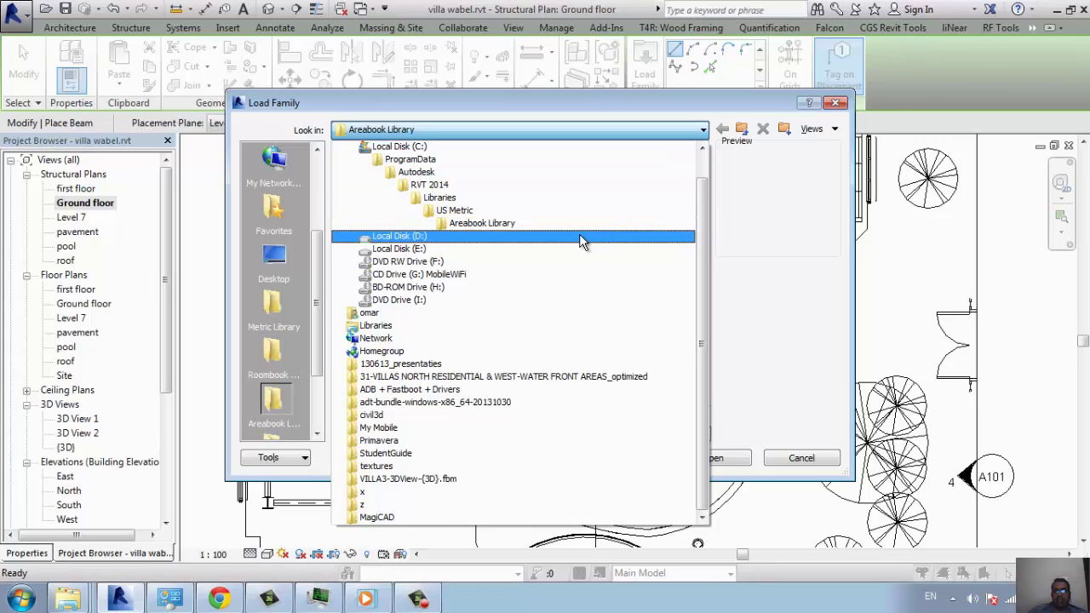
click(579, 236)
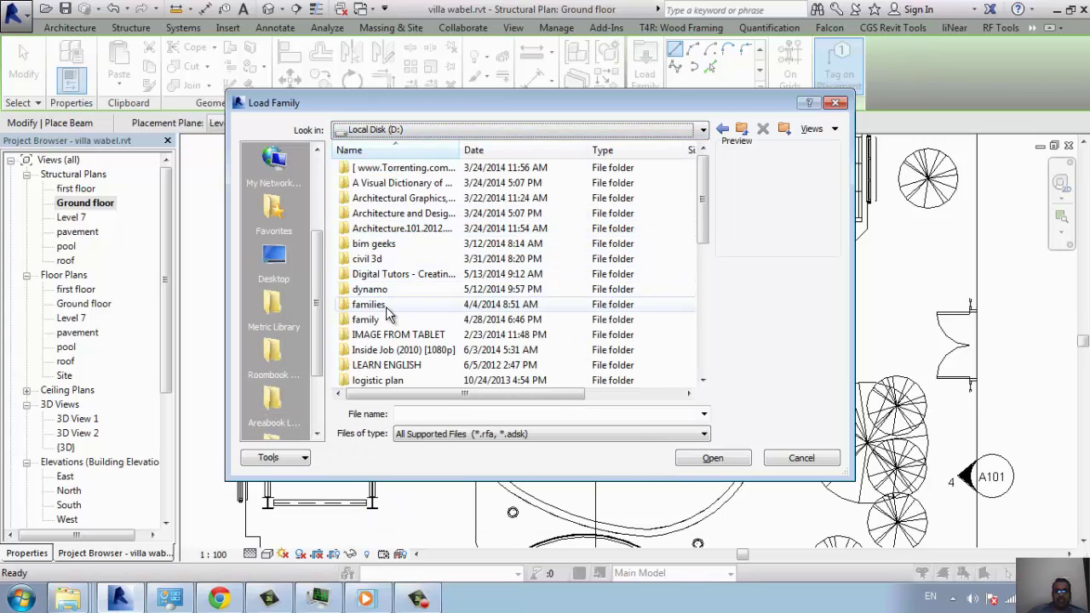
double_click(386, 305)
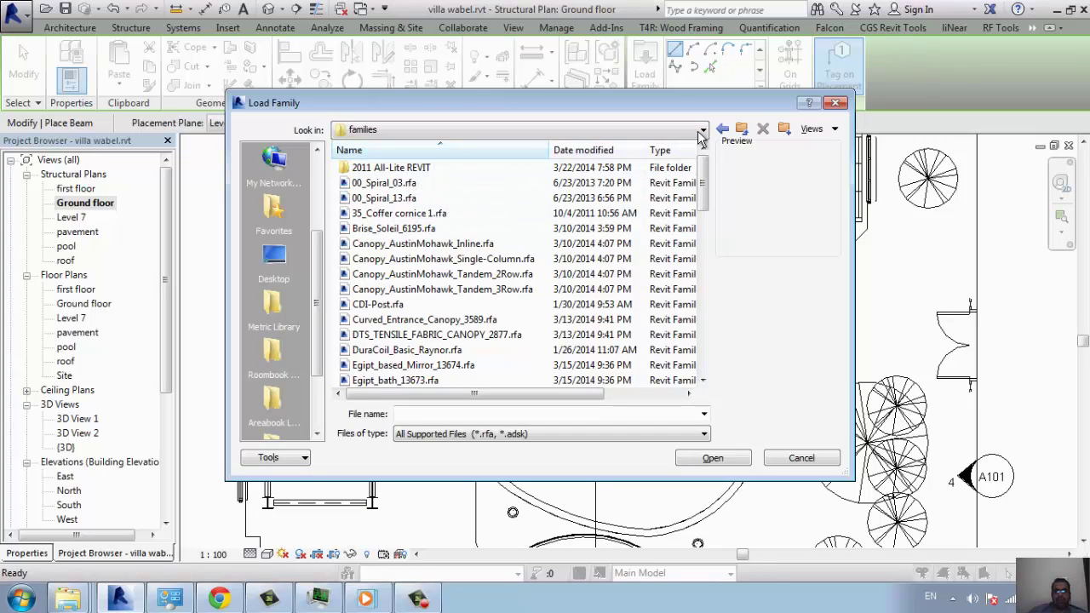
click(743, 129)
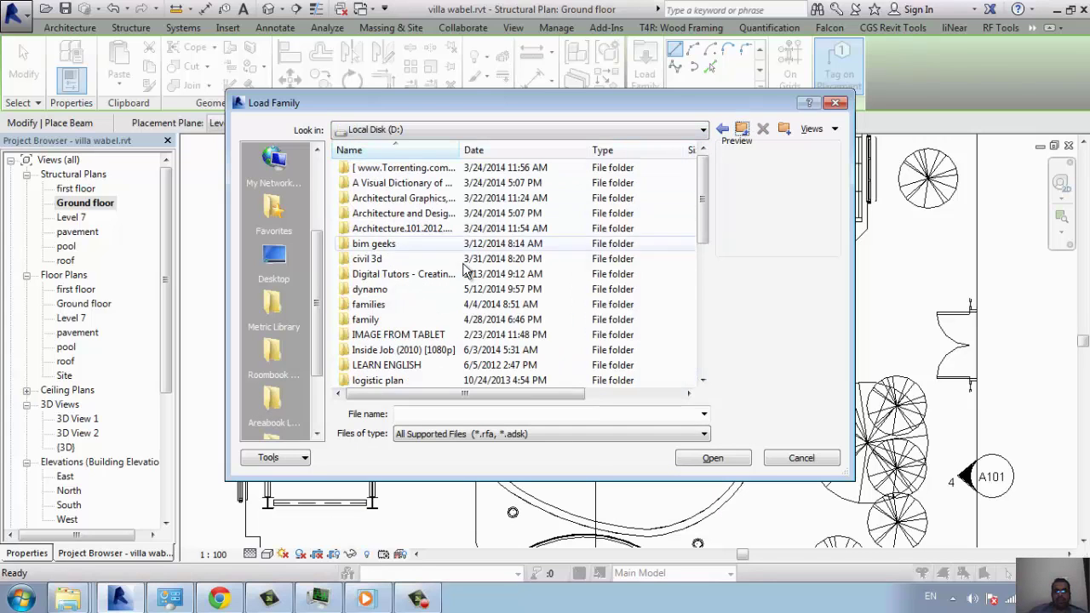
double_click(414, 320)
double_click(368, 167)
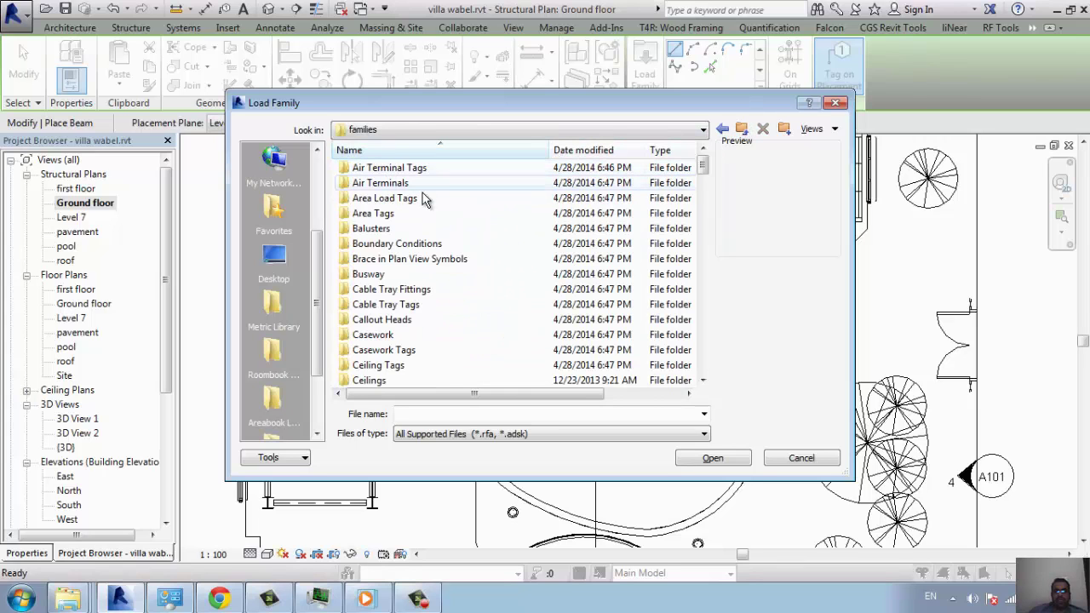
Step: Load M_Beam Tag.rfa from the Structural Framing Tags folder
scroll(528, 283, down, 6)
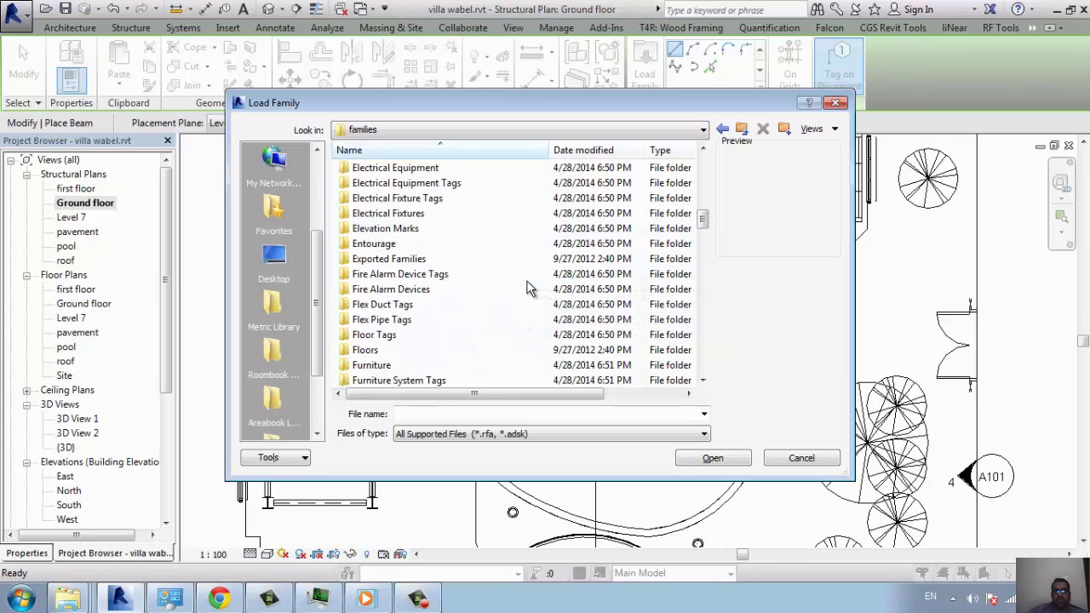
scroll(528, 286, down, 4)
key(s)
key(s)
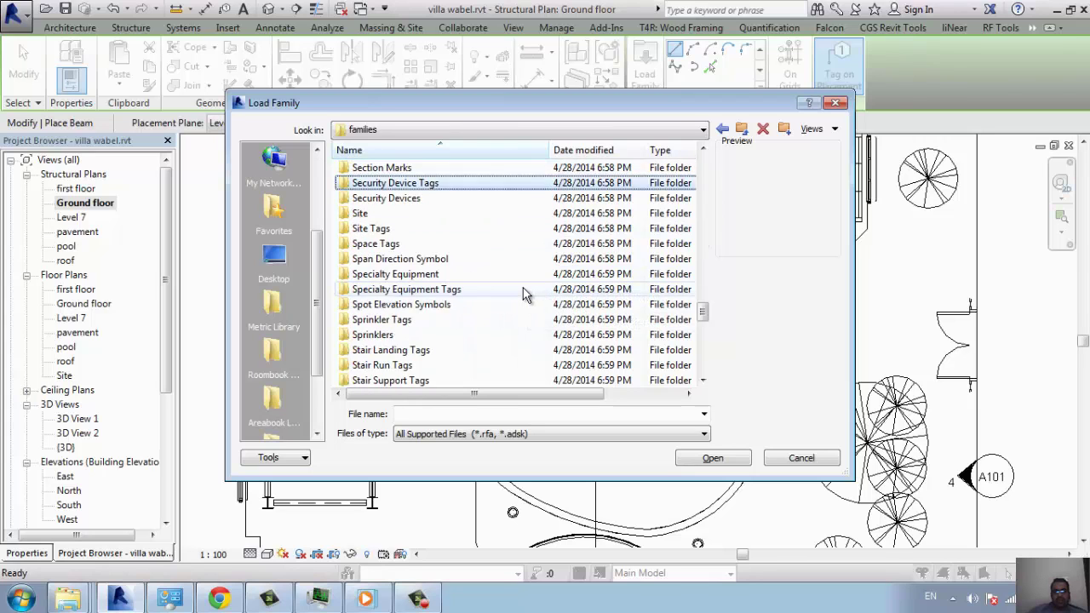
key(s)
key(s)
key(s)
key(s)
key(s)
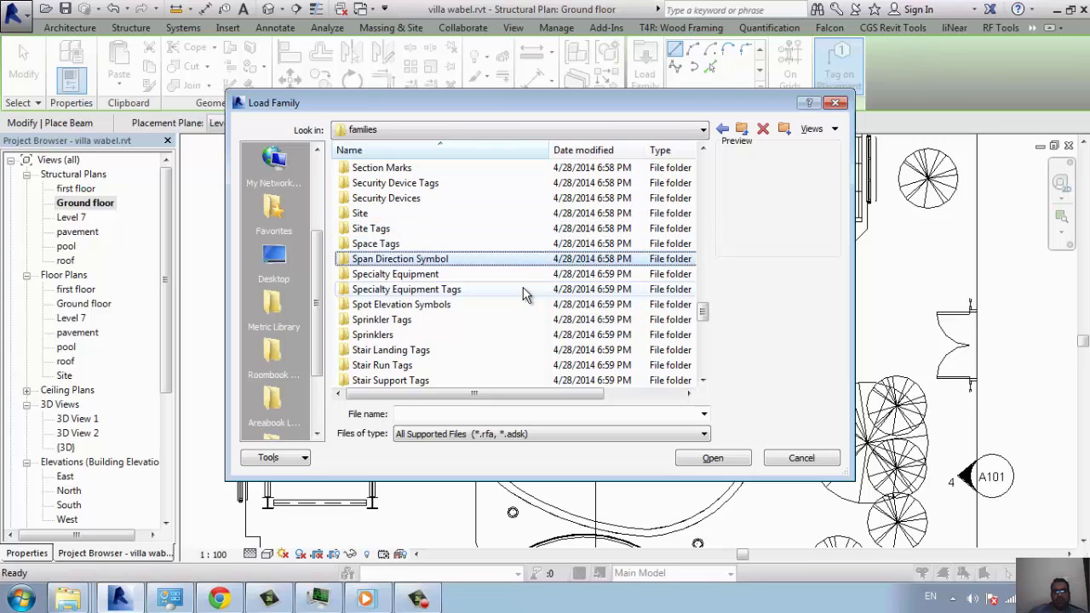
text(str)
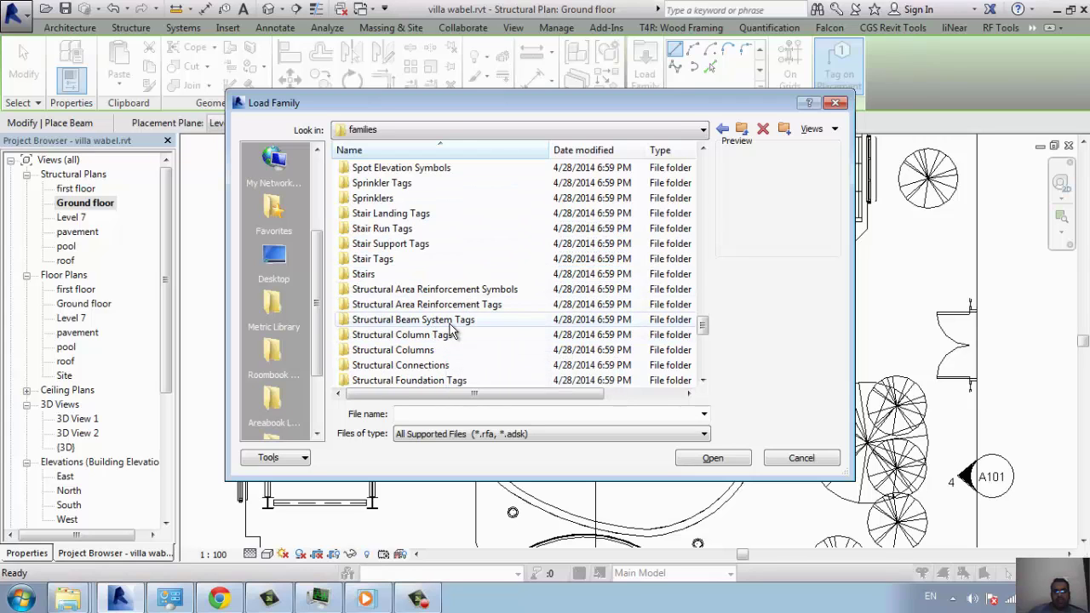
click(451, 326)
scroll(532, 332, down, 3)
scroll(533, 336, down, 3)
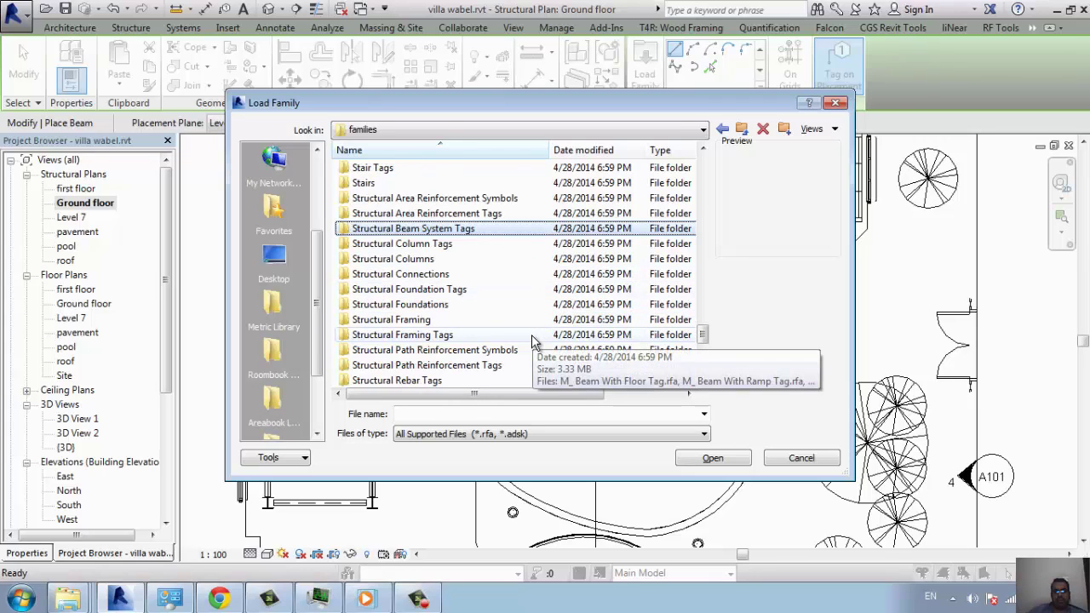
double_click(474, 336)
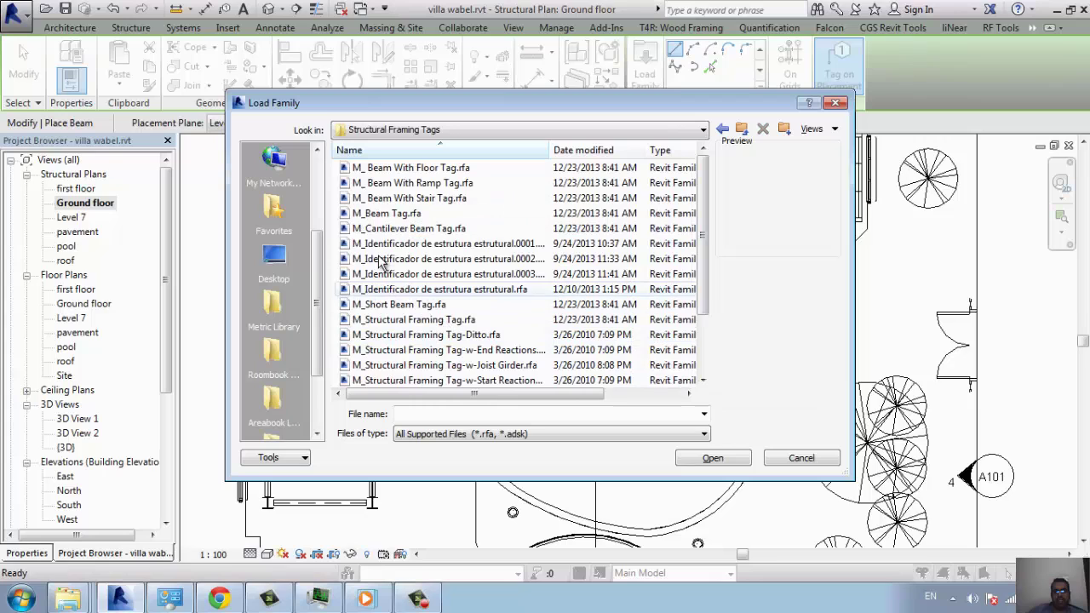
click(415, 215)
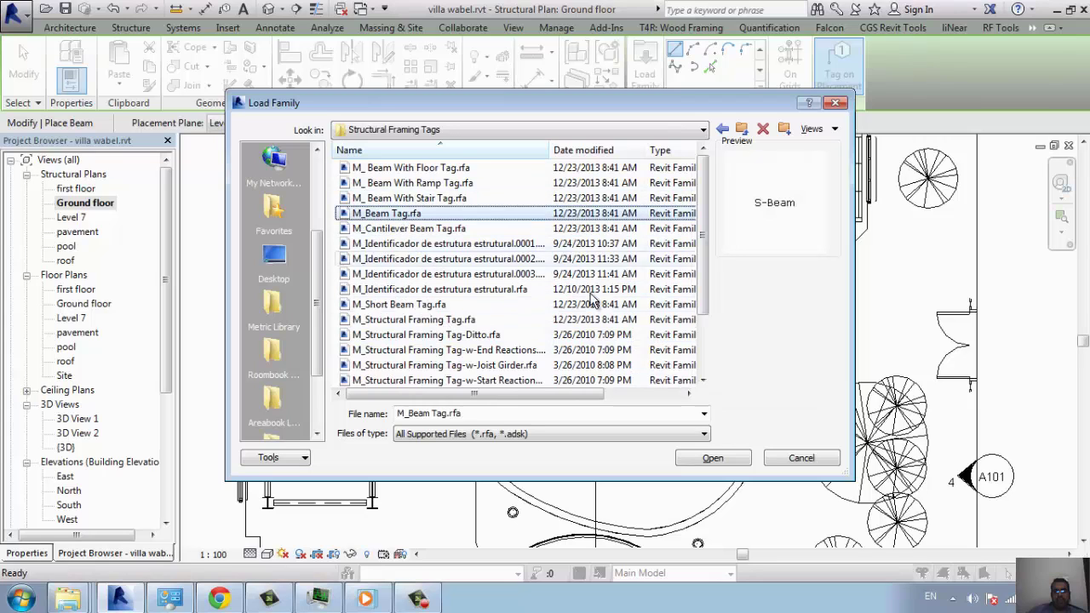
click(698, 460)
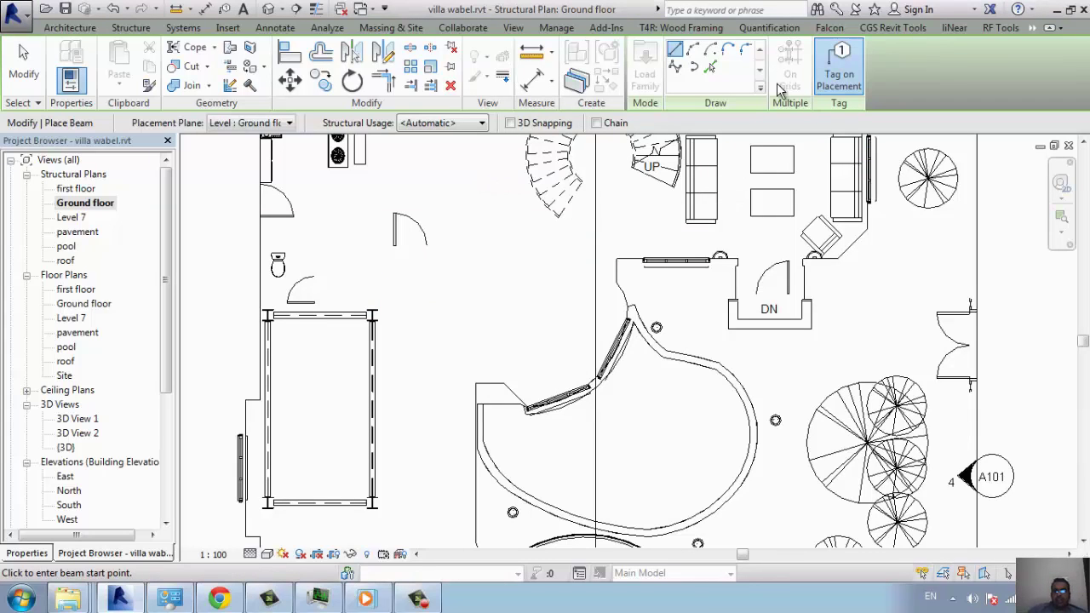
Step: Place a vertical beam beside the pool and select its boxed beam tag
click(130, 27)
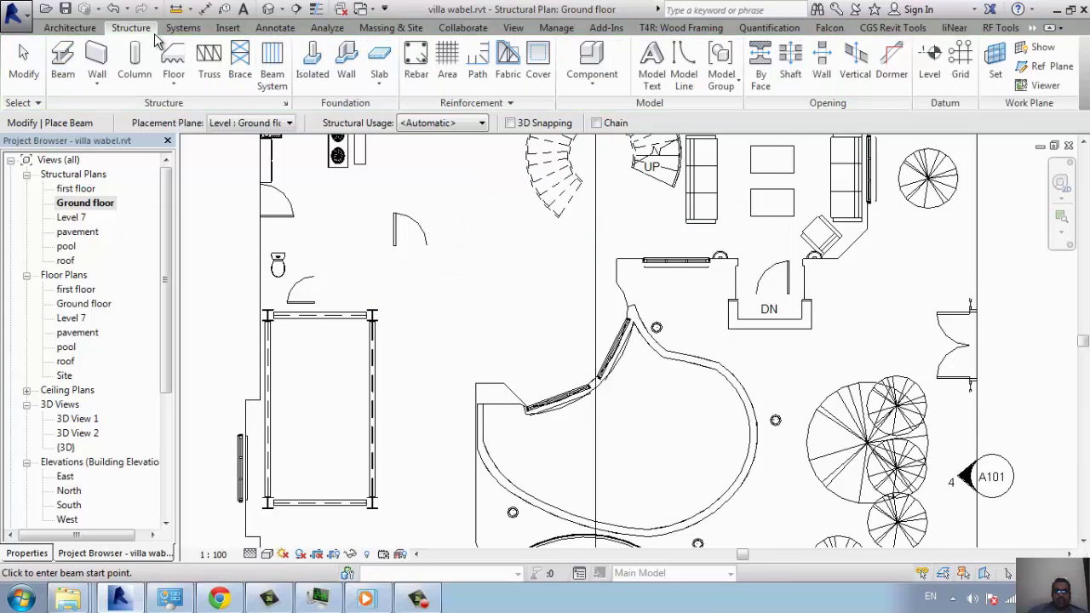
click(456, 215)
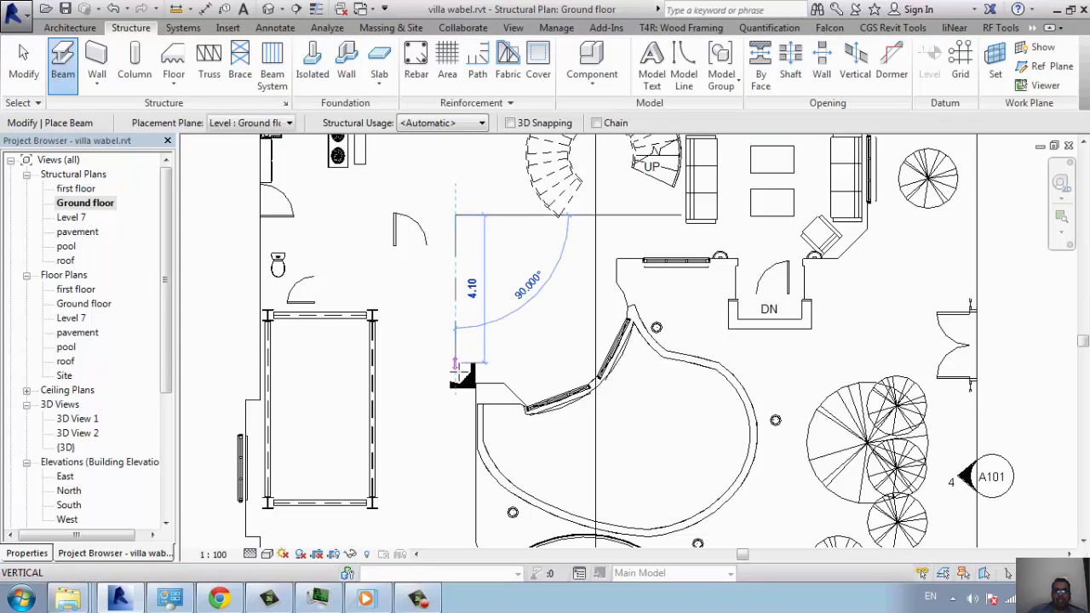
click(455, 371)
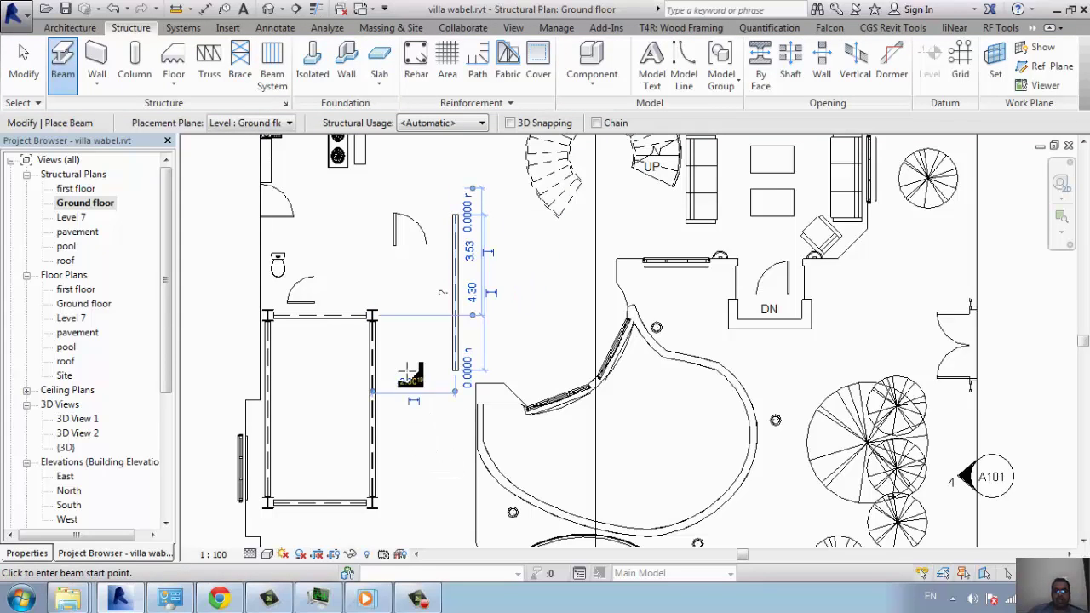
key(Escape)
key(Escape)
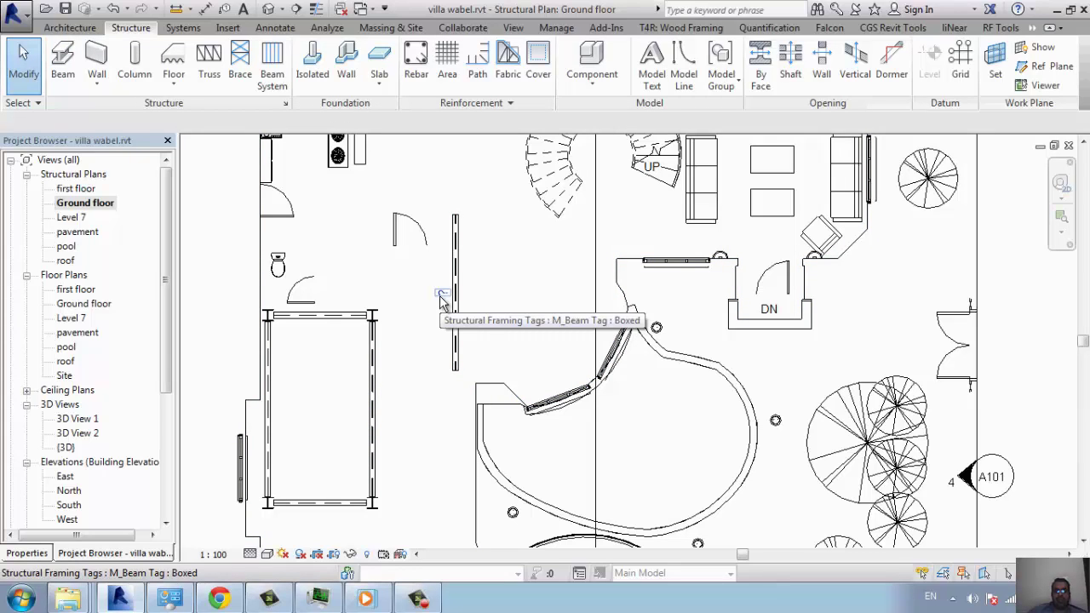
click(442, 298)
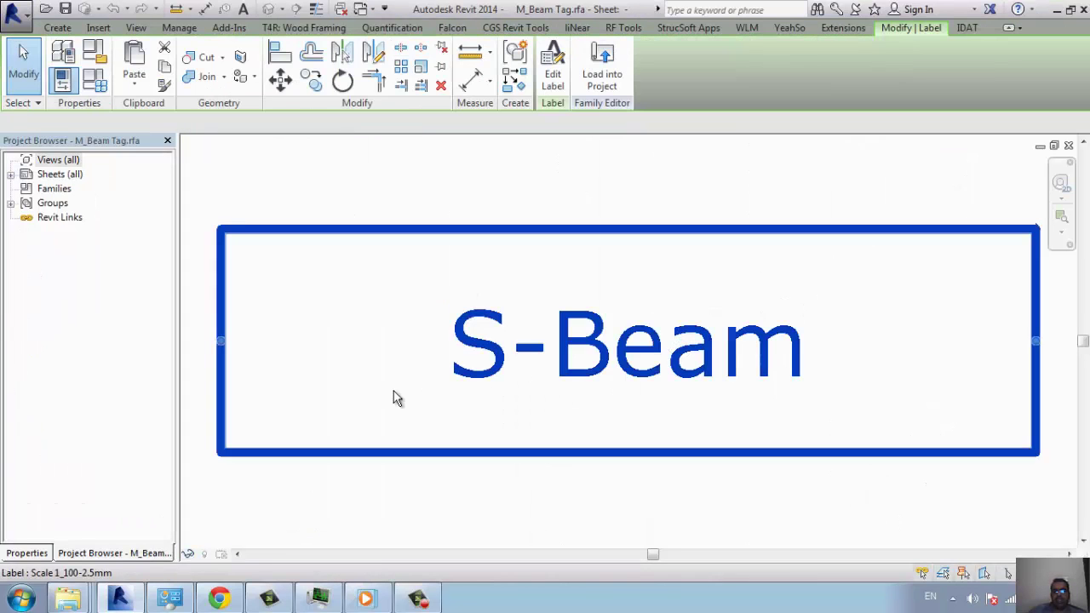
Step: Check the S-Beam tag label without changing it, then select the new beam back in the Ground floor plan
click(30, 555)
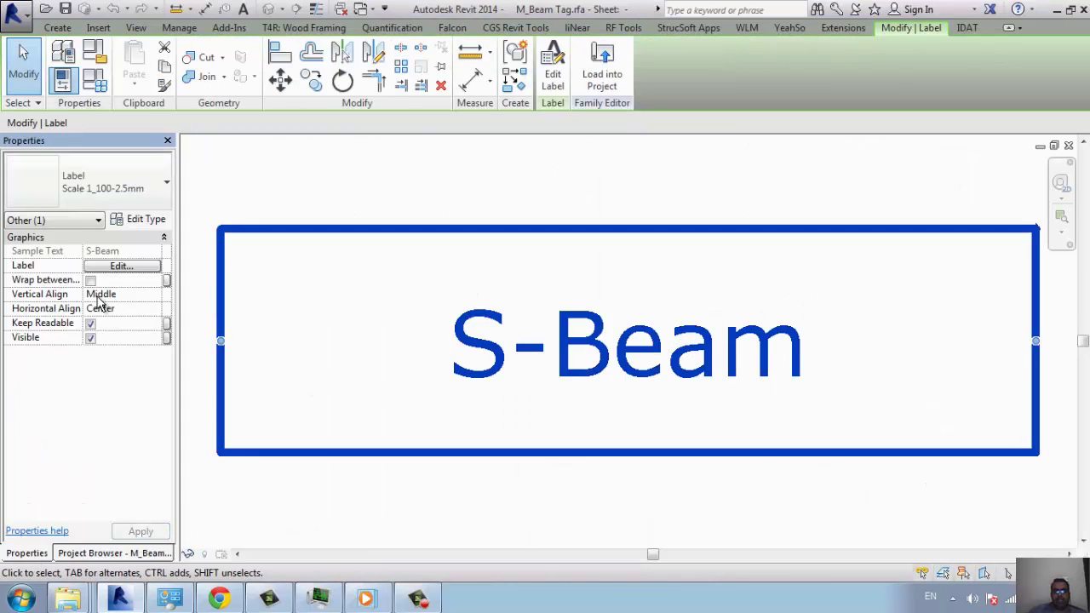
click(124, 268)
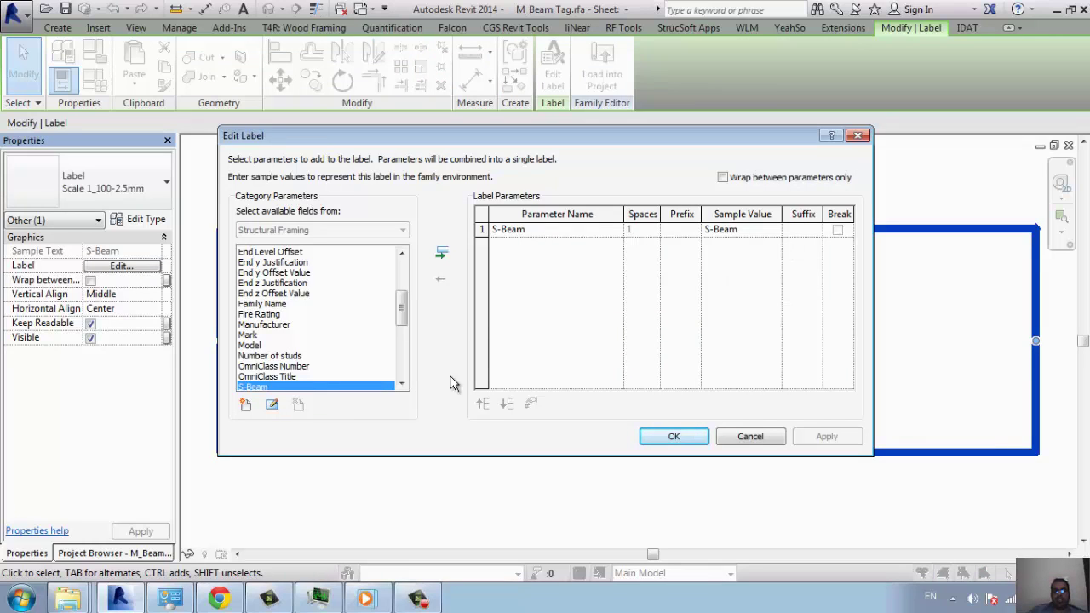
key(Return)
key(ctrl+Tab)
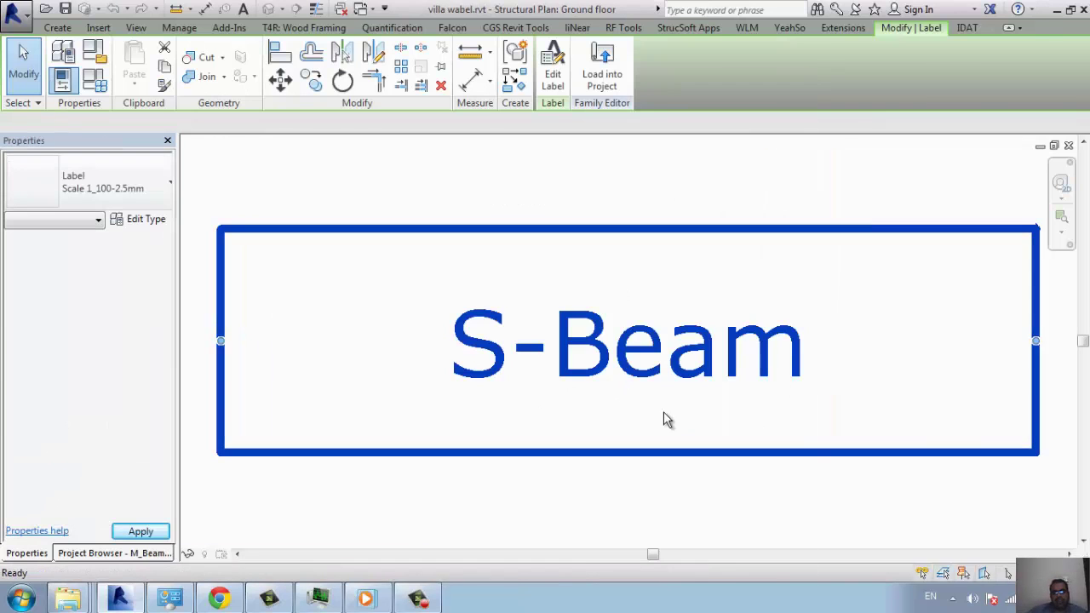
click(456, 362)
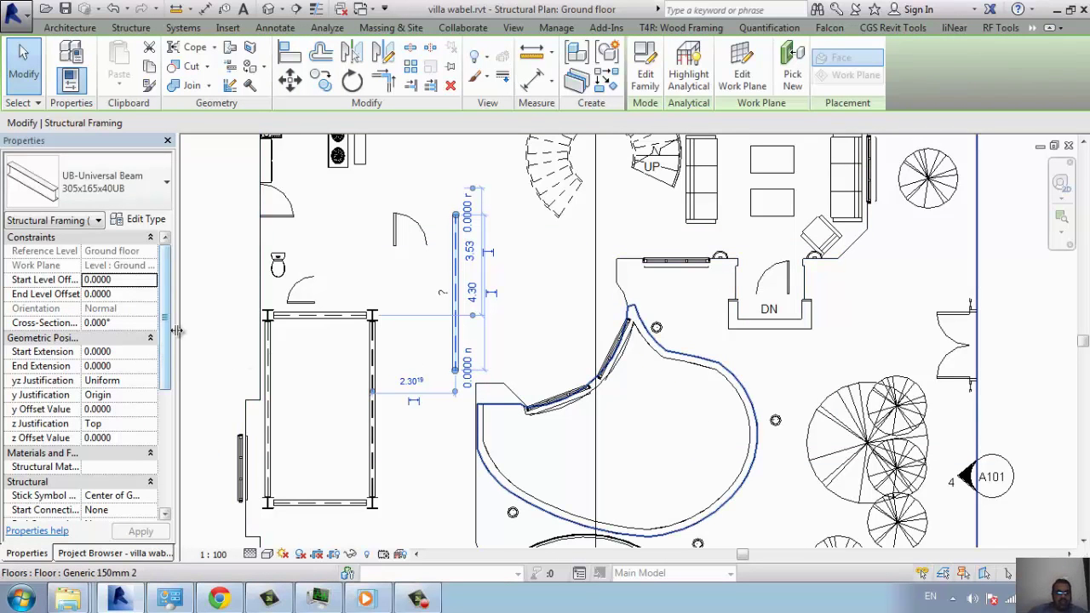
drag(168, 337, 165, 430)
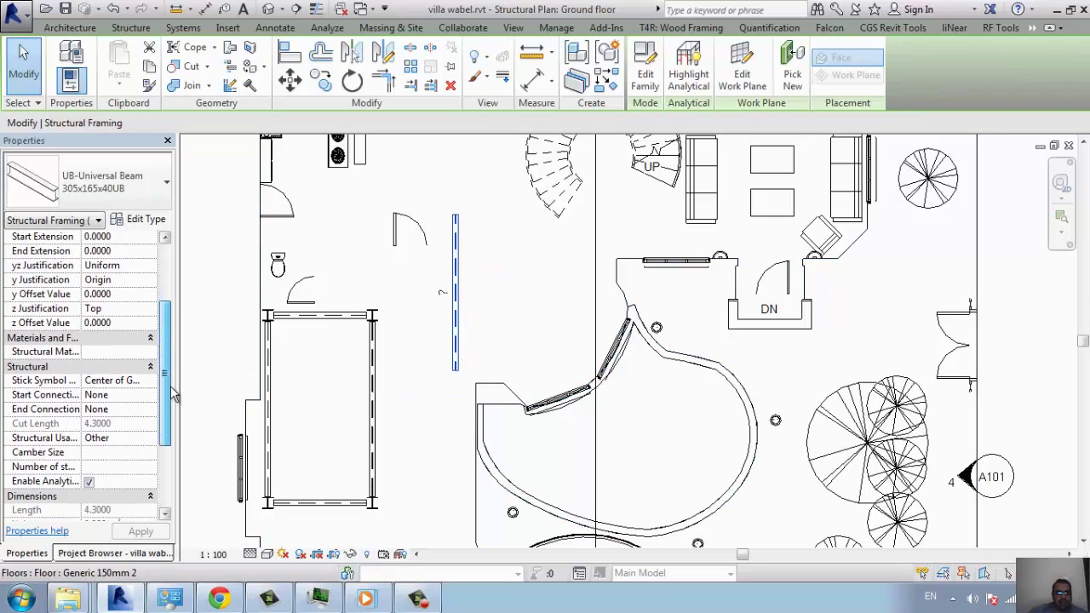
scroll(168, 256, up, 5)
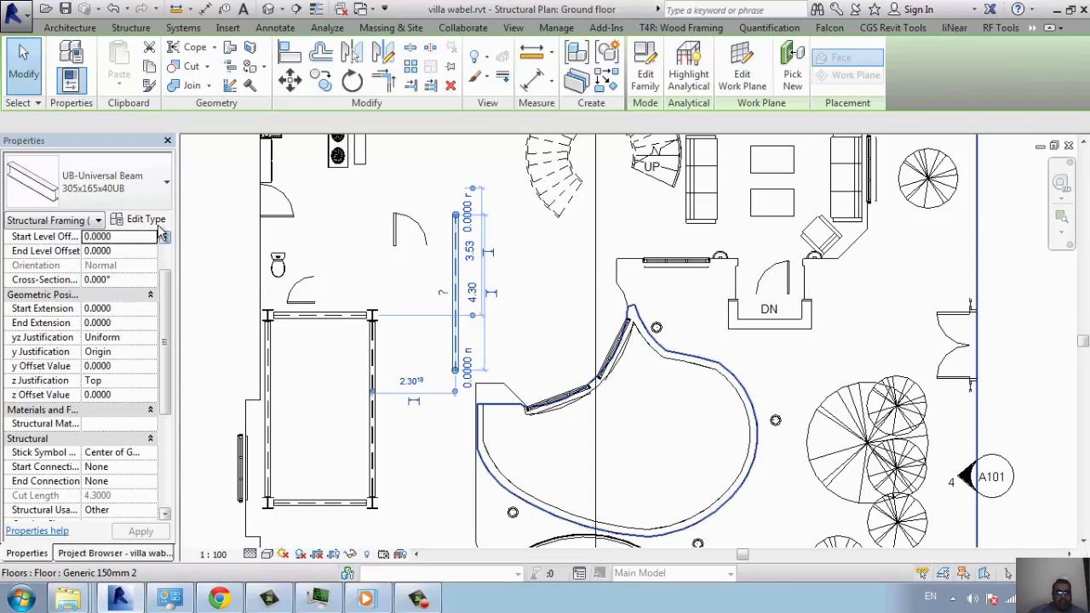
click(142, 220)
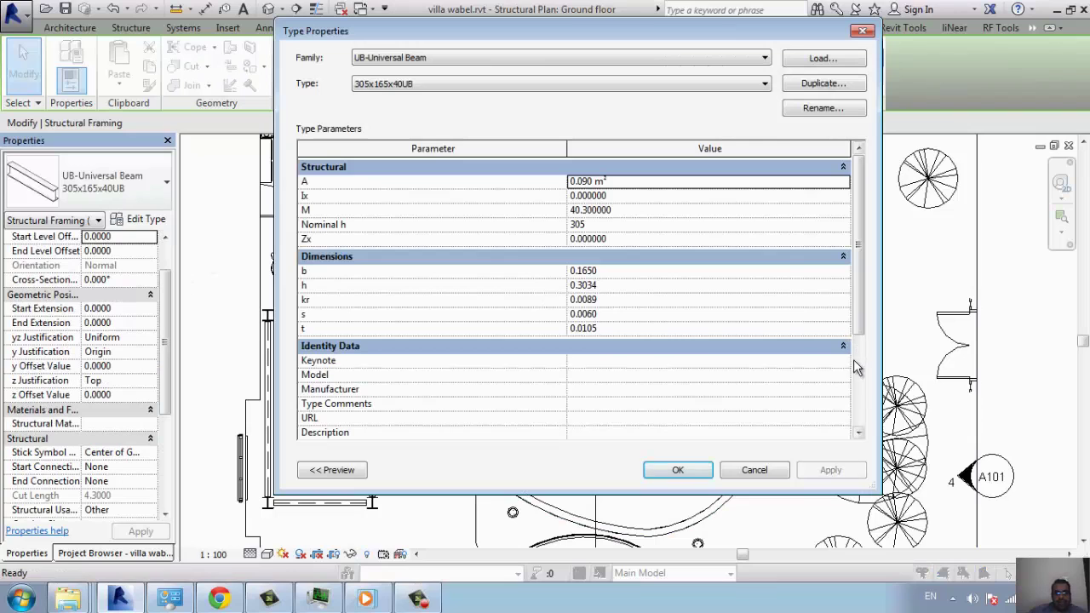
click(855, 383)
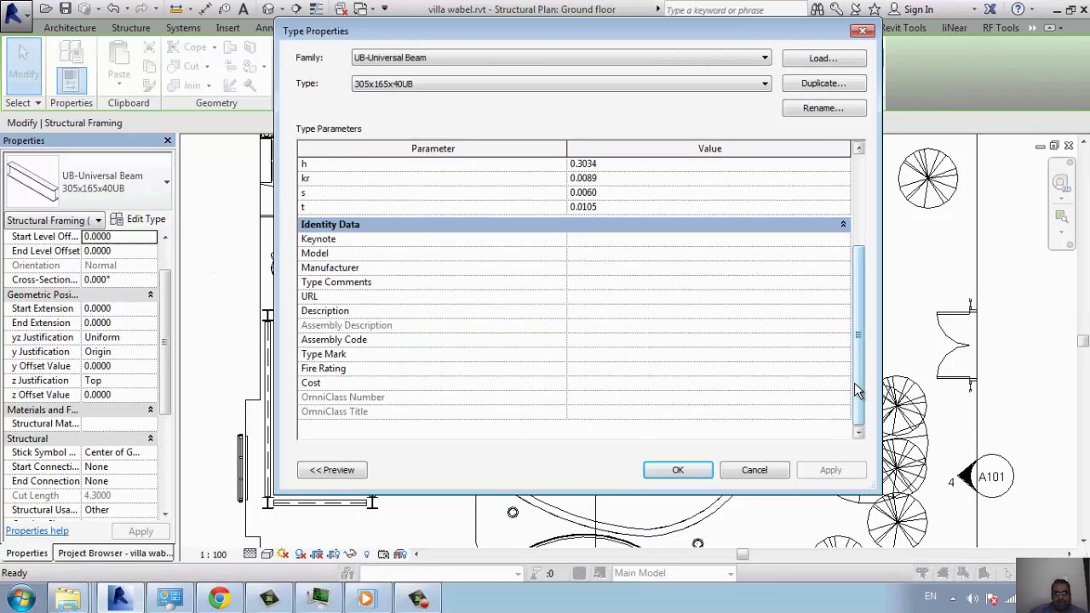
mouse_move(857, 390)
mouse_down()
mouse_move(857, 295)
mouse_move(858, 398)
mouse_up()
click(677, 469)
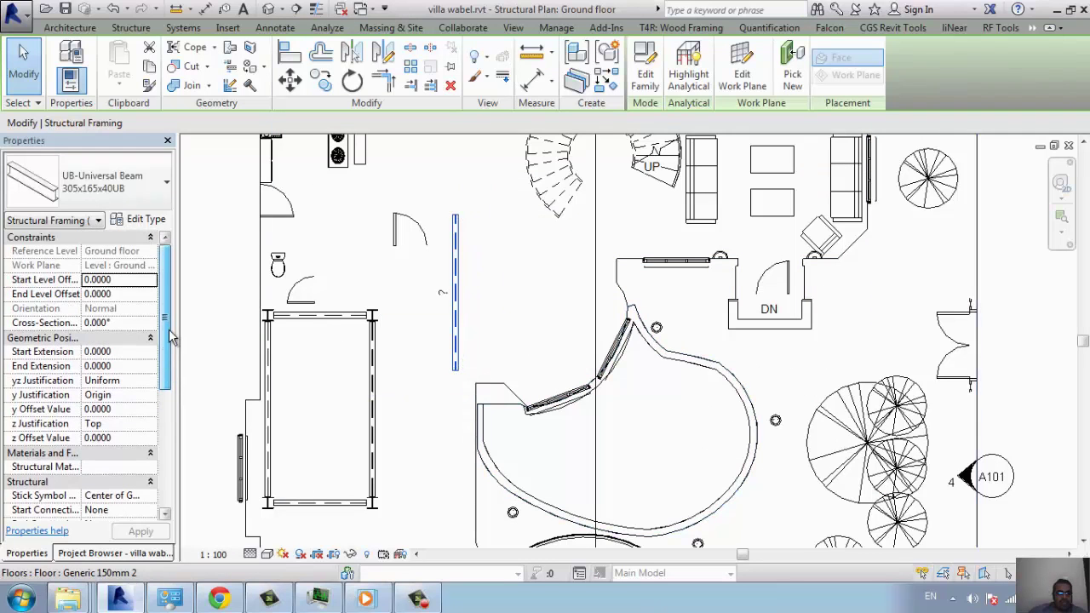
drag(170, 390, 182, 511)
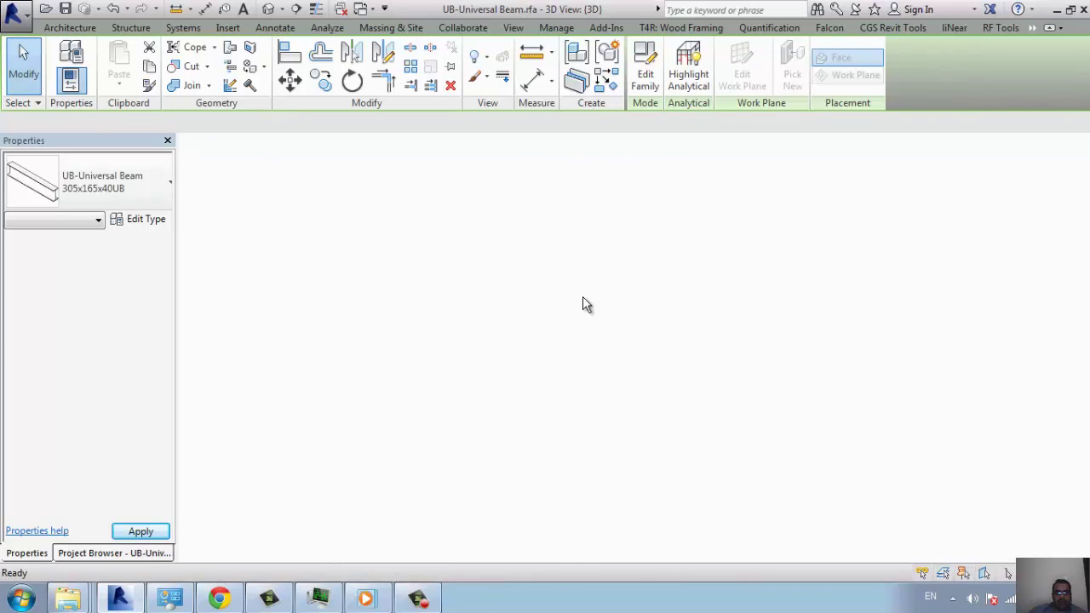
key(ctrl+Tab)
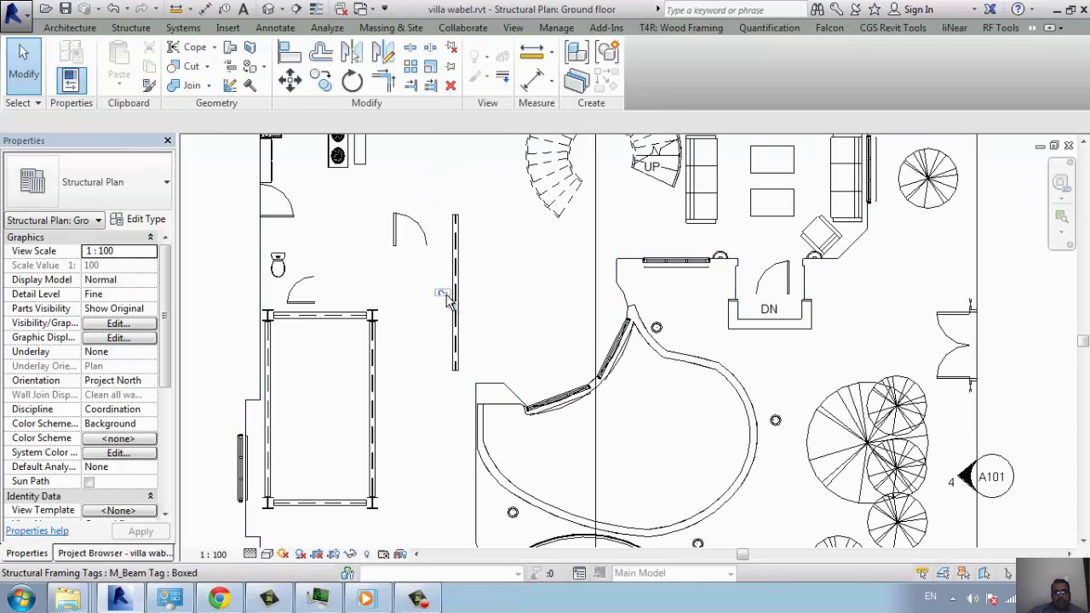
Step: Open the beam tag family and the Label Edit settings of its S-Beam label
click(444, 294)
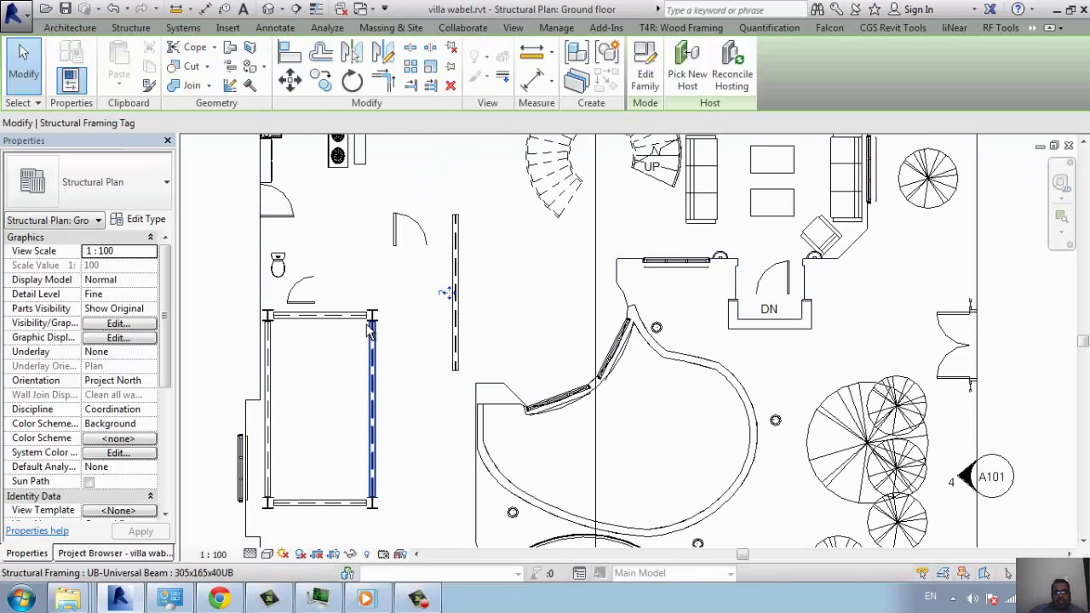
click(654, 79)
click(525, 331)
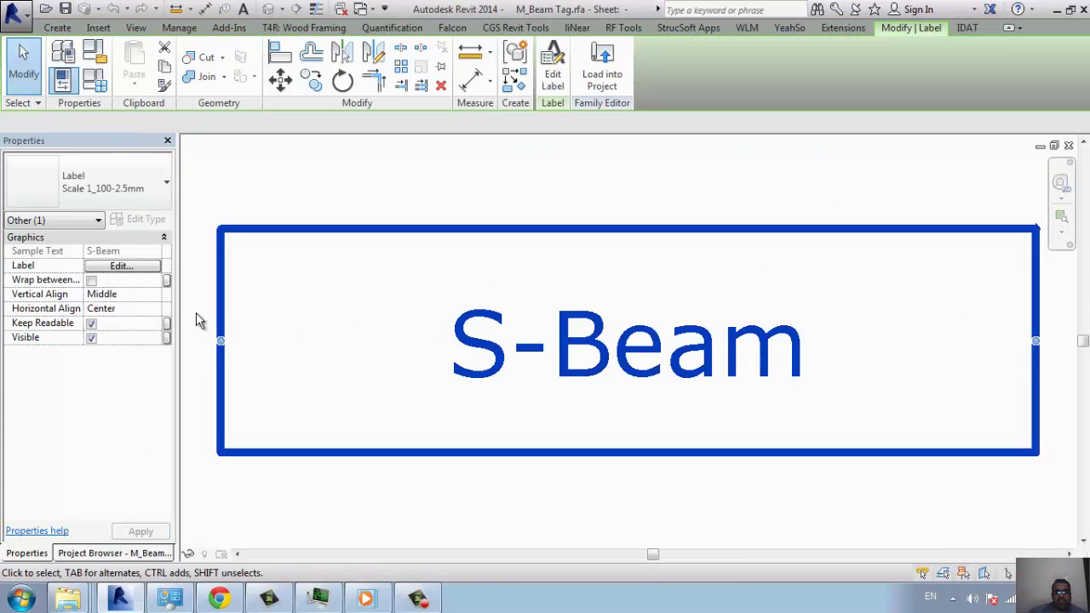
click(122, 267)
Step: Replace S-Beam with Family Name in the tag label and send the tag to Load into Project
click(482, 230)
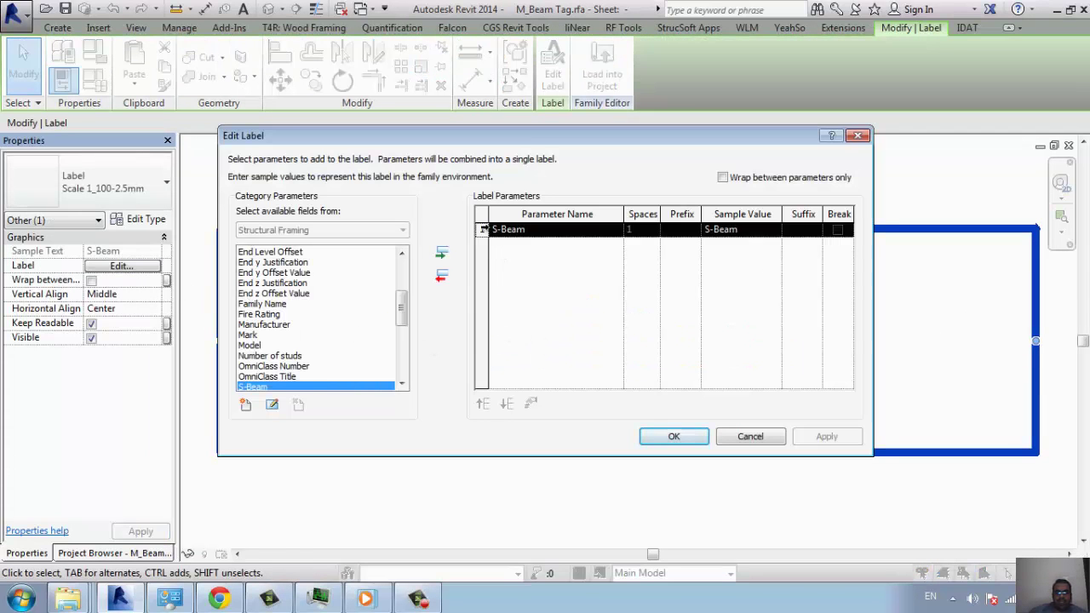
click(441, 279)
click(406, 279)
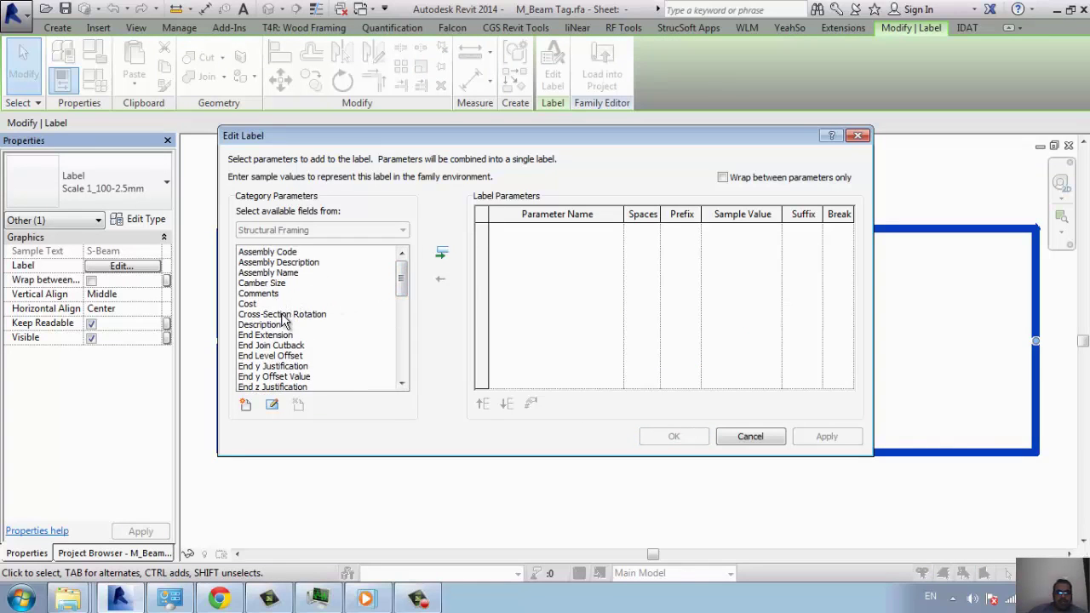
click(289, 347)
scroll(345, 375, down, 1)
scroll(344, 375, down, 1)
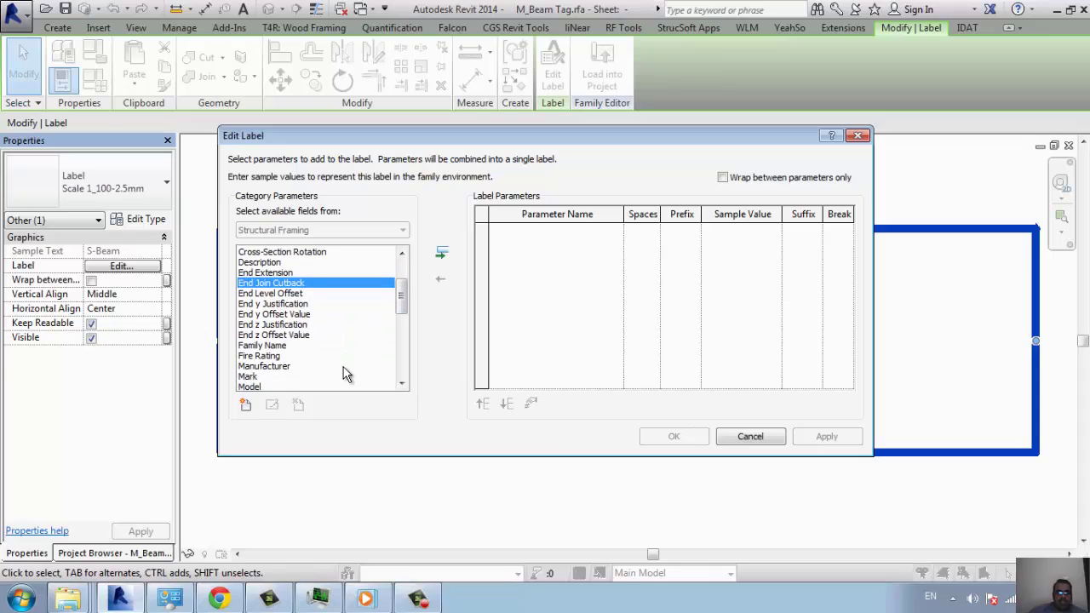
click(289, 346)
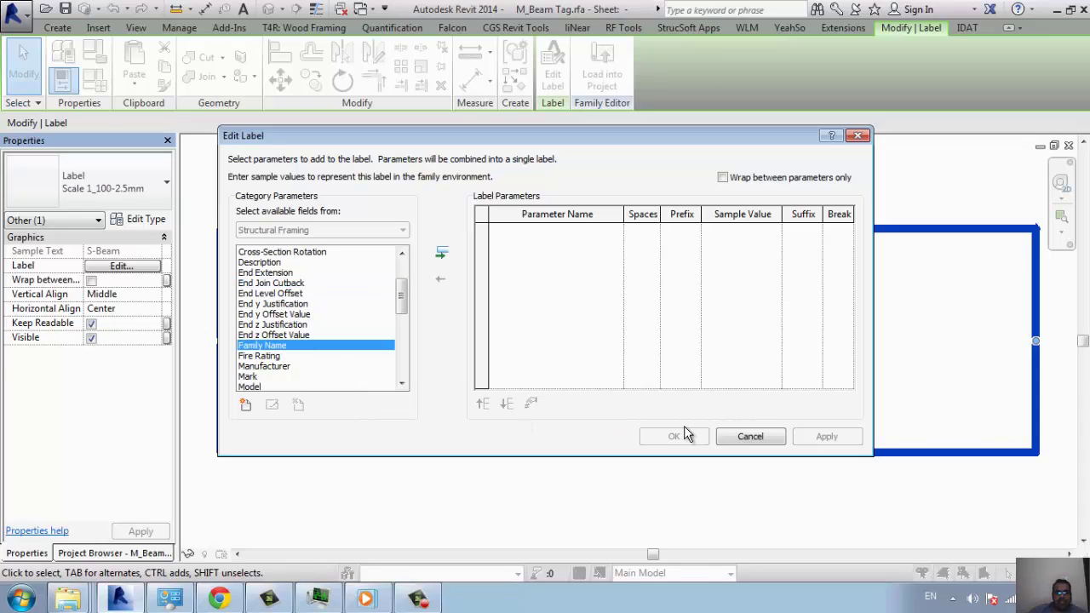
double_click(309, 344)
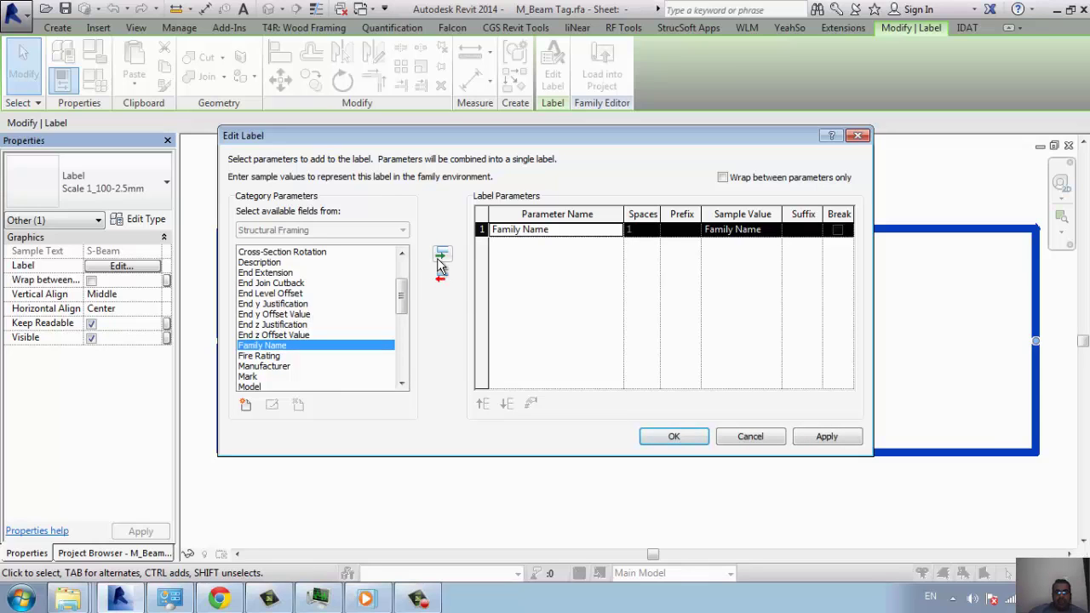
click(674, 435)
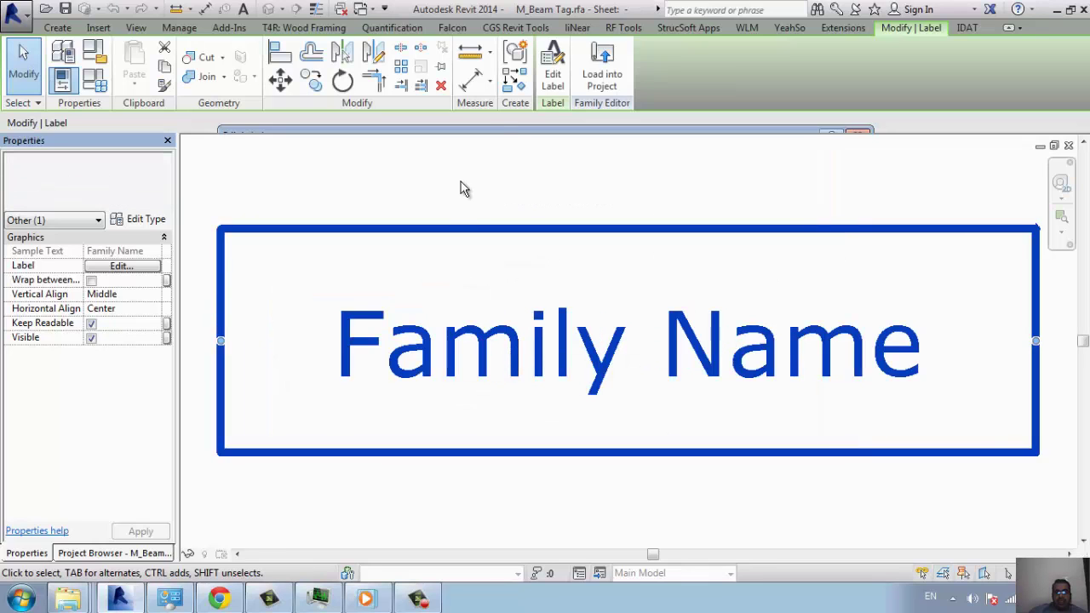
click(600, 56)
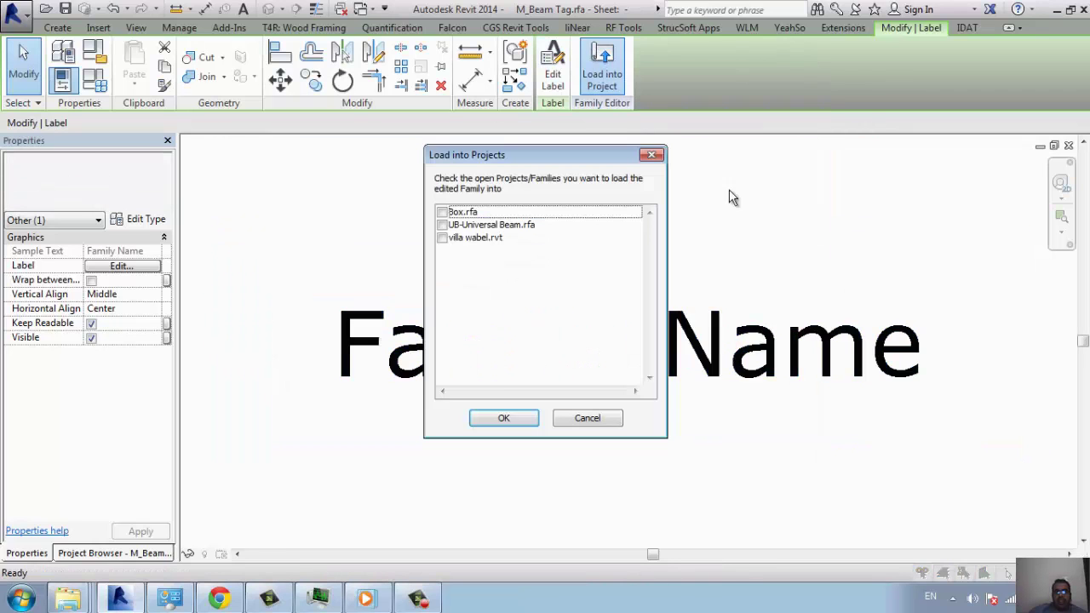
Step: Load the edited tag into villa wabel.rvt, overwriting the existing version, and select the updated tag
click(449, 239)
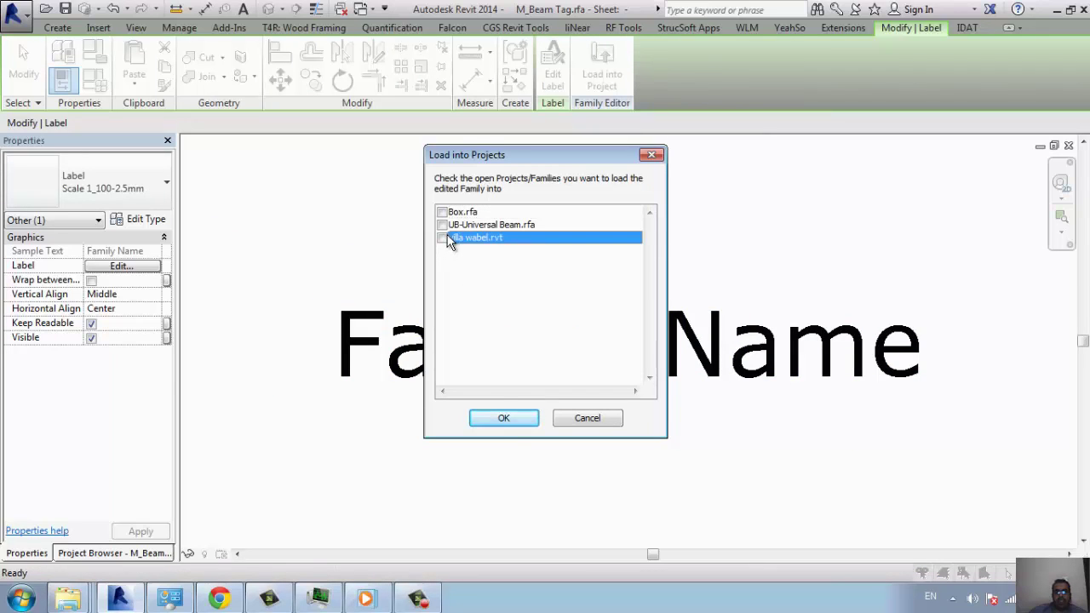
click(503, 420)
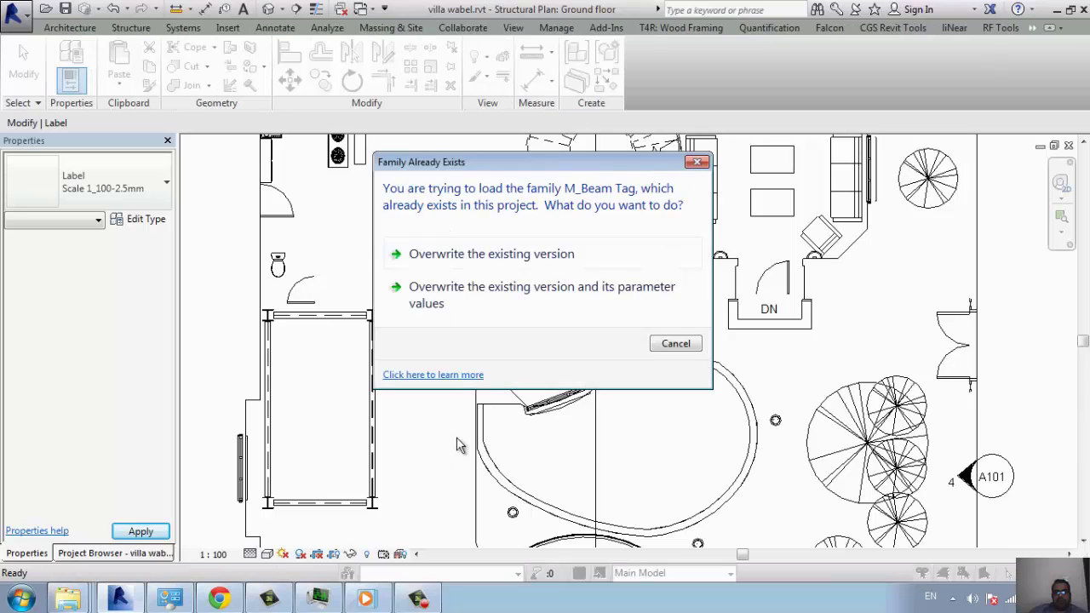
click(532, 305)
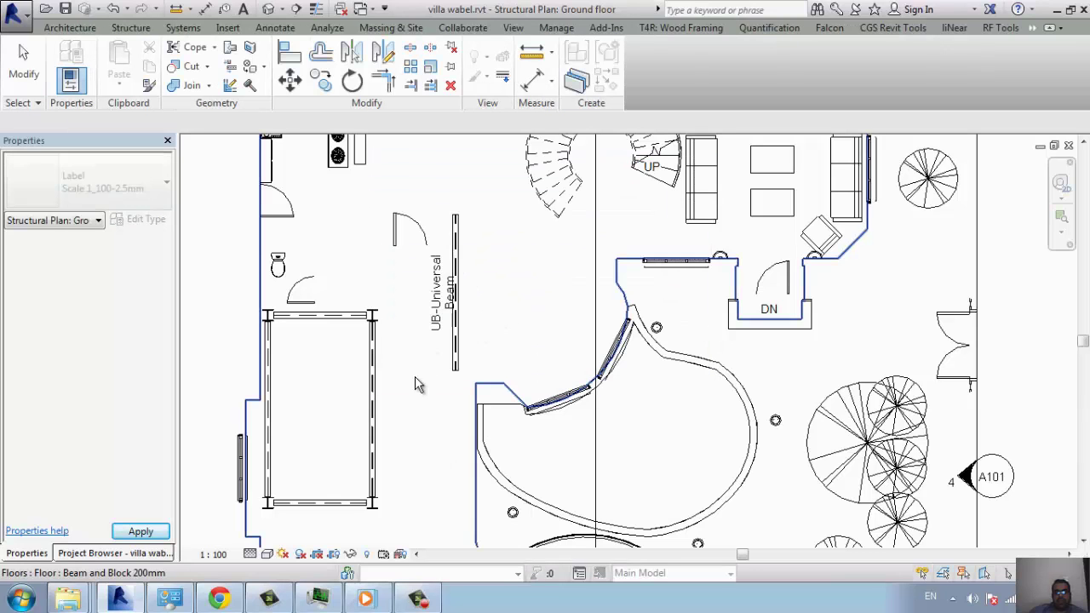
click(438, 320)
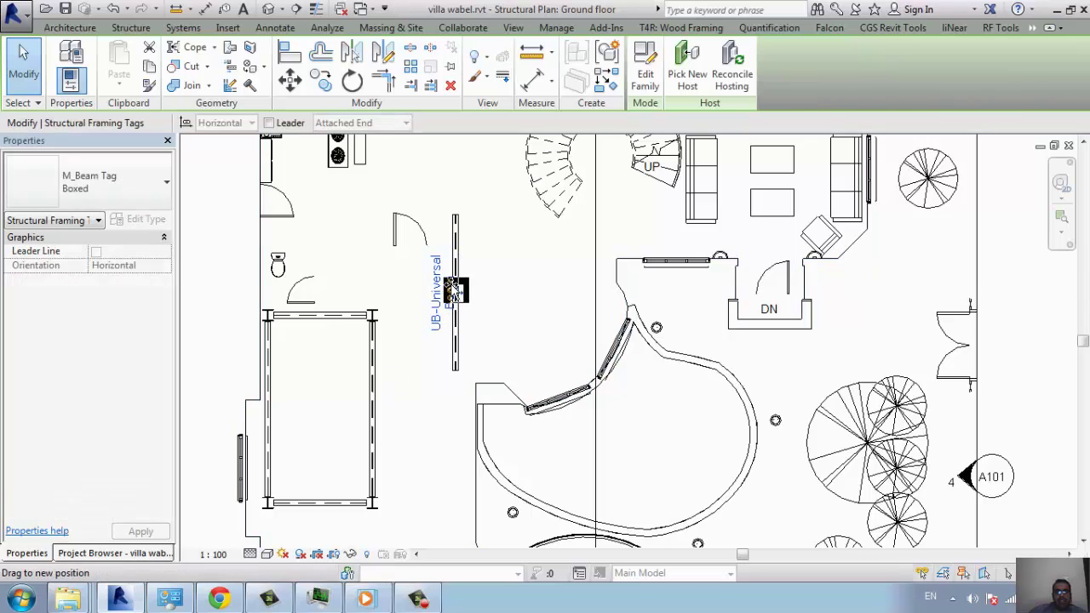
Step: Nudge the first tag left, then tag the rectangle's right and top beams with TG
drag(454, 289, 446, 291)
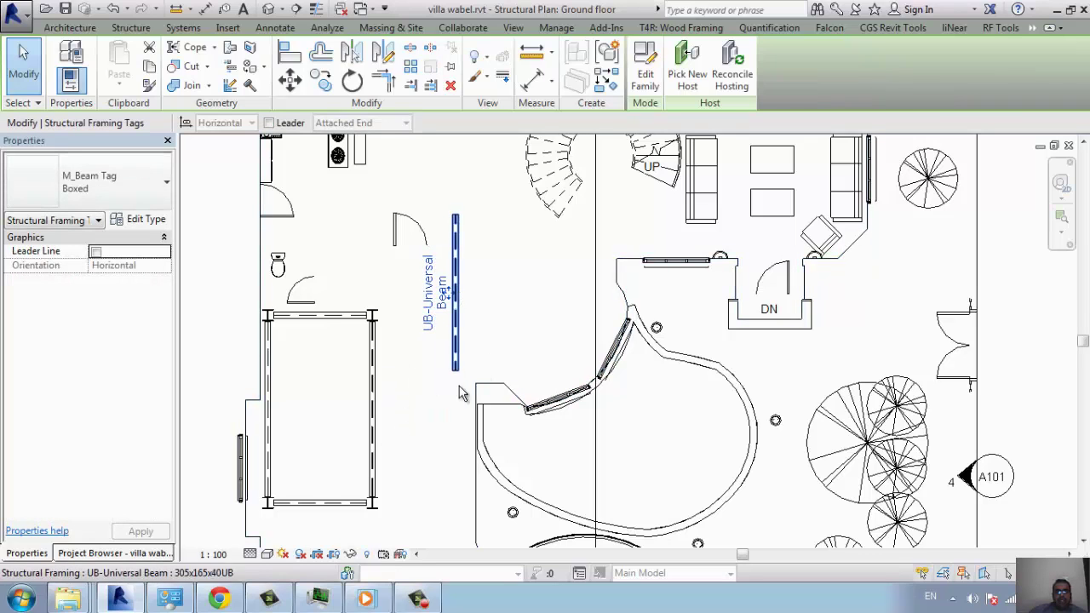
key(t)
key(g)
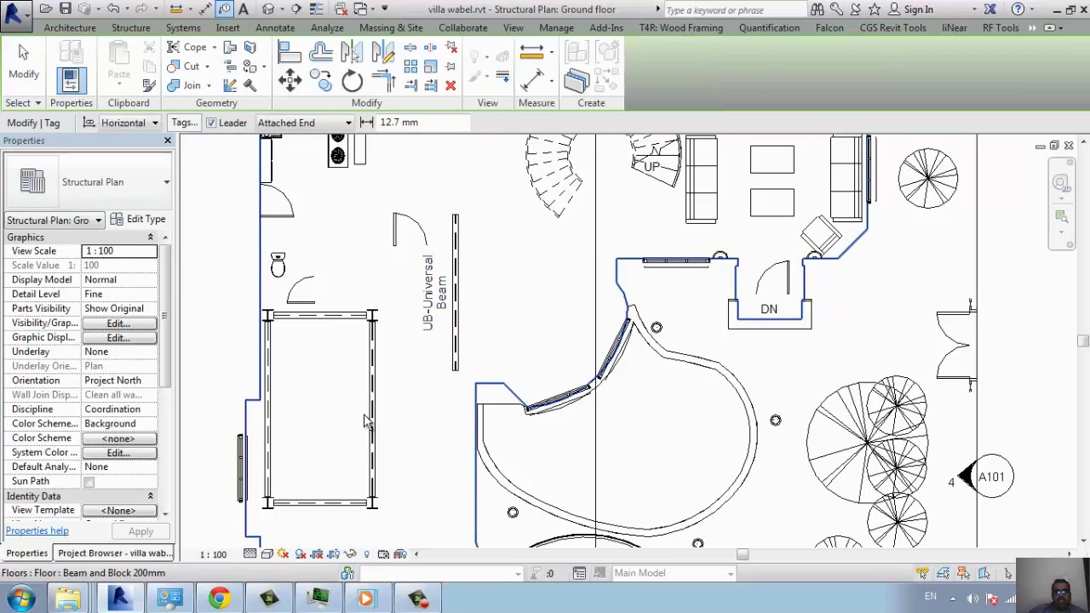
click(372, 421)
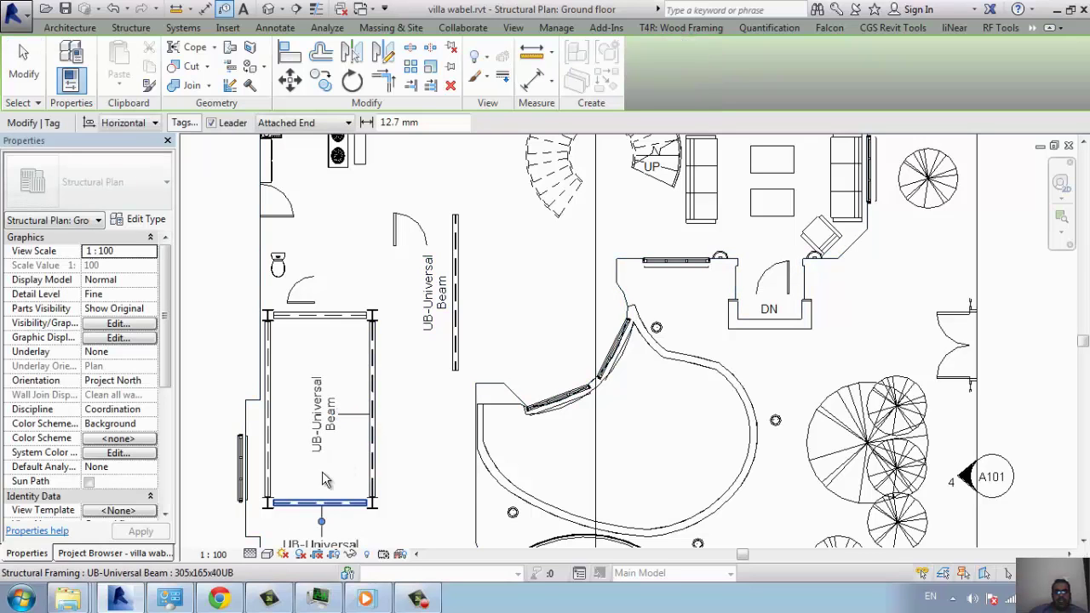
click(322, 315)
scroll(568, 306, down, 3)
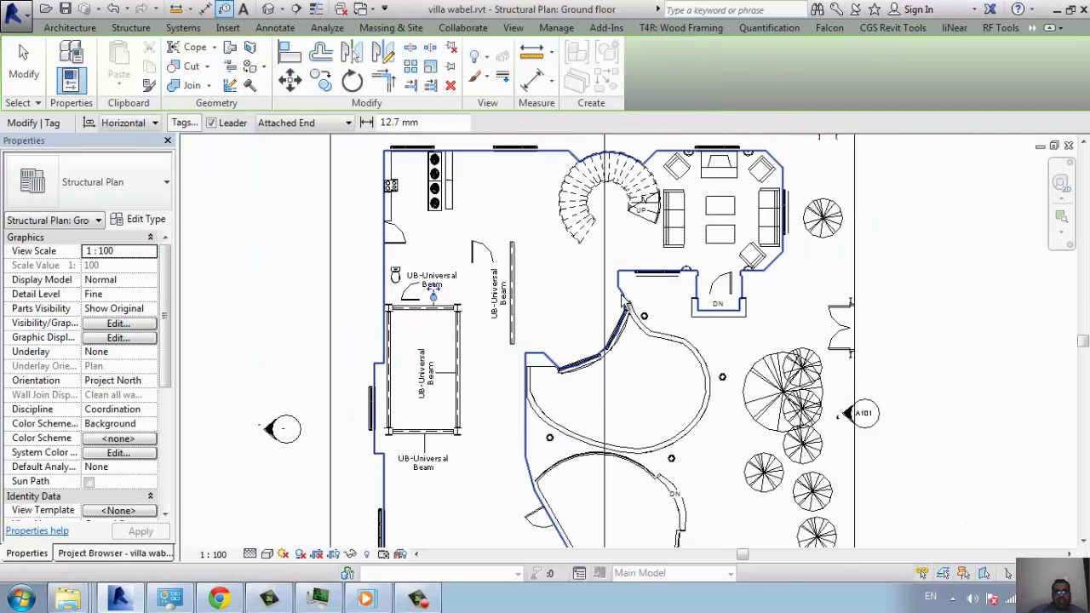
middle_drag(486, 379, 473, 398)
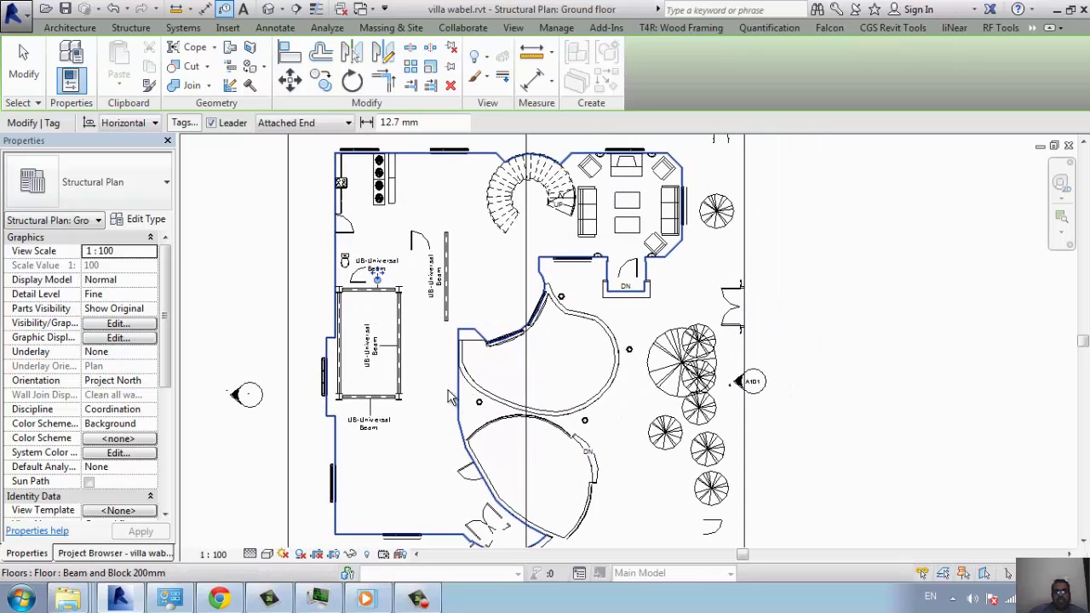
scroll(379, 359, up, 1)
middle_drag(390, 296, 372, 308)
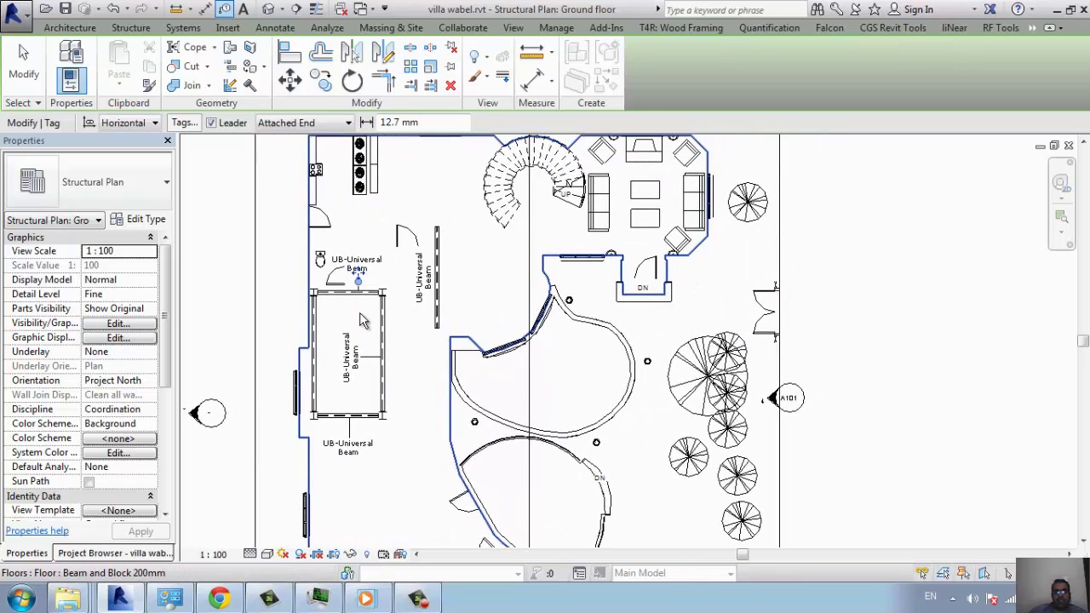